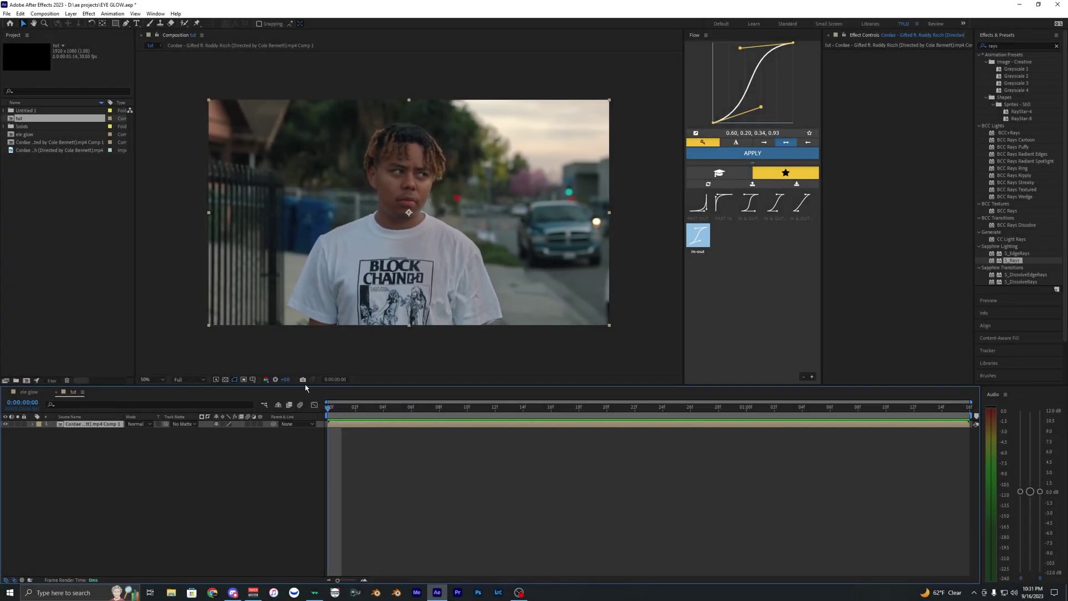
- Draw a closed oval mask with the Pen tool around the man's eye nearest his visible ear on the clip layer
scroll(402, 214, up, 1)
scroll(405, 214, down, 1)
drag(408, 214, 414, 225)
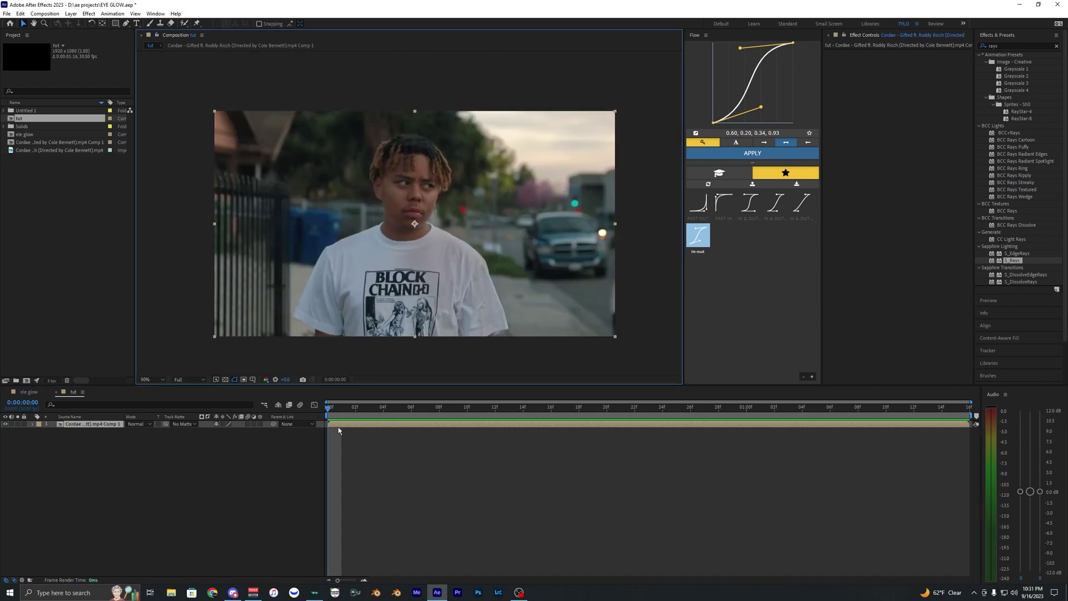
click(336, 426)
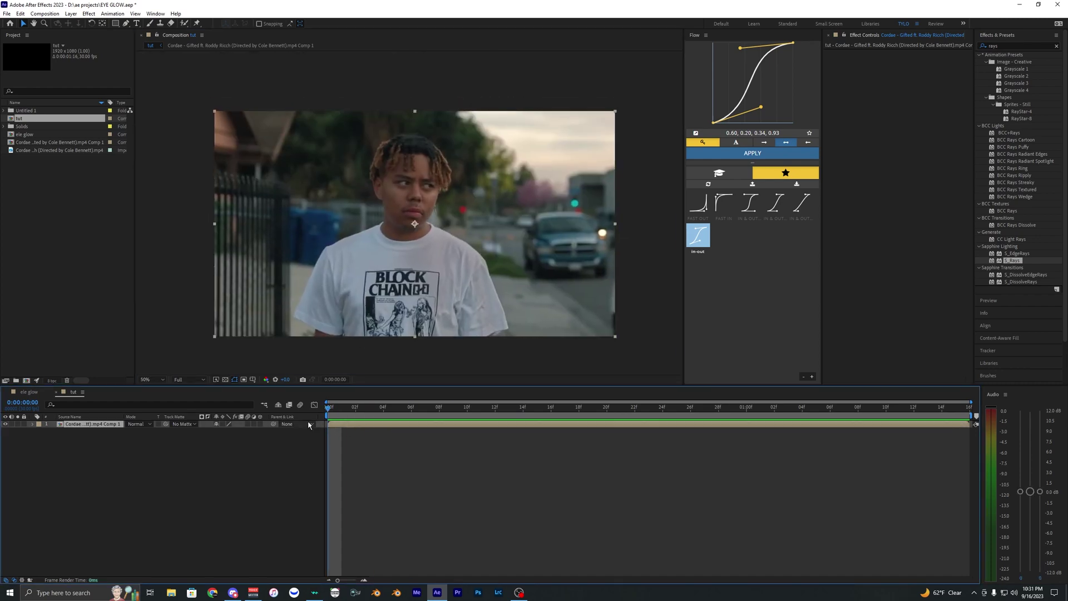
click(127, 24)
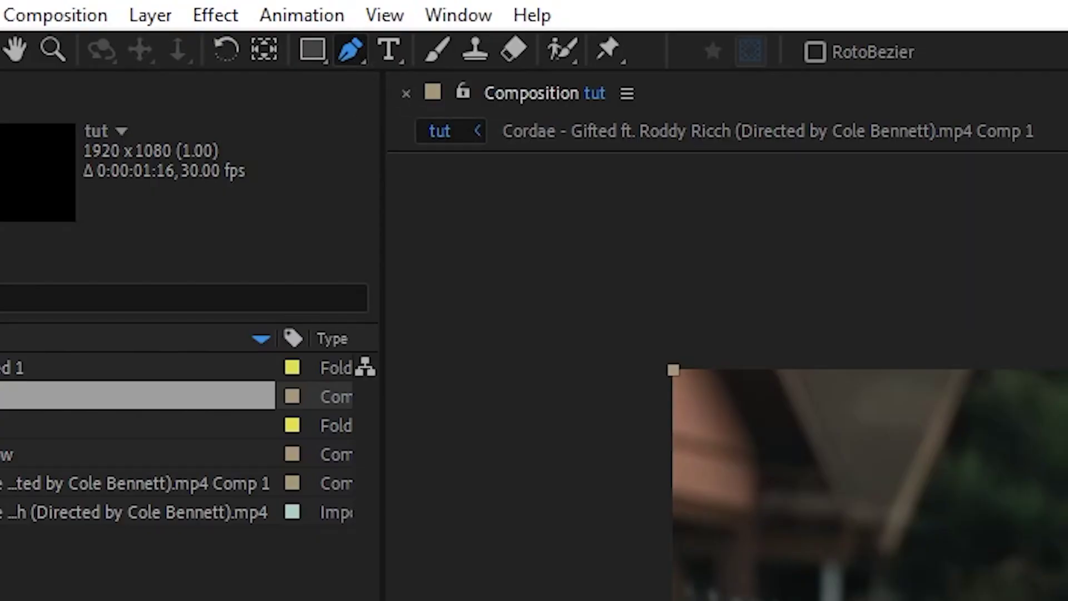
scroll(455, 203, up, 6)
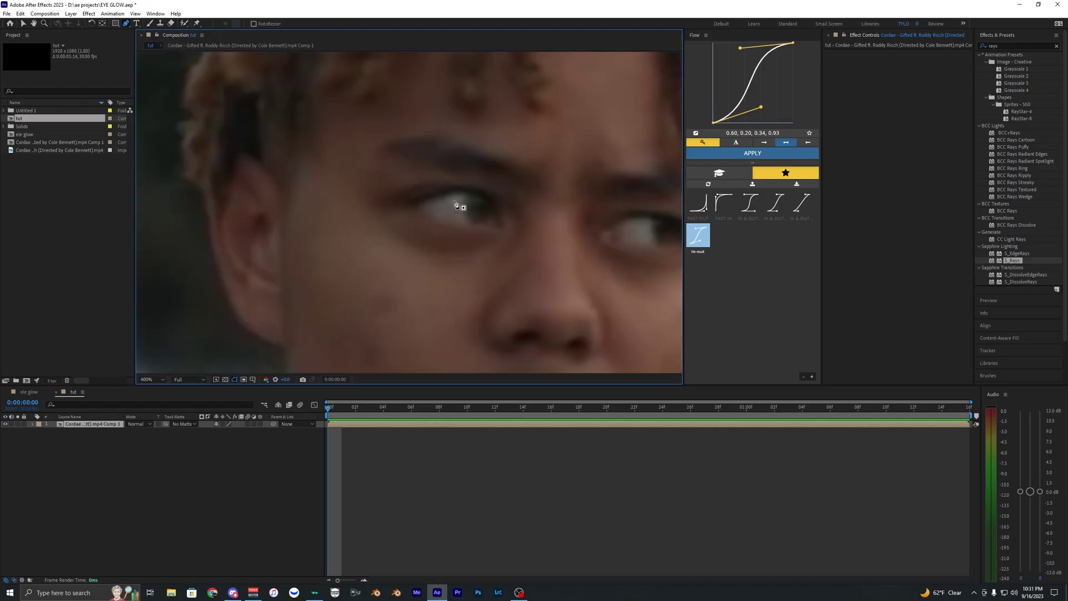
drag(456, 203, 358, 204)
click(384, 184)
click(397, 188)
drag(415, 216, 398, 224)
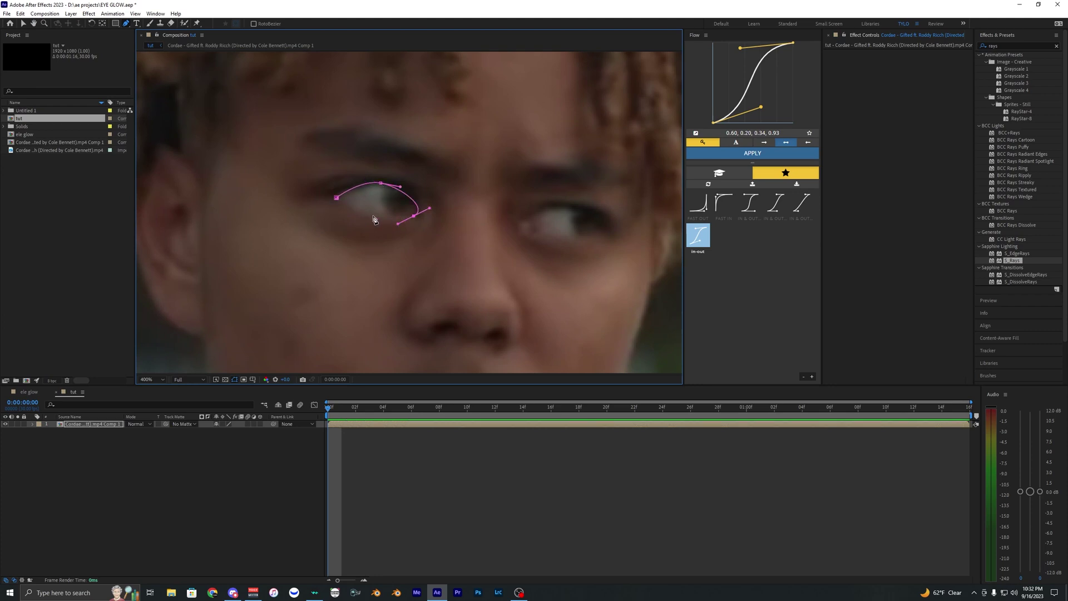
click(336, 198)
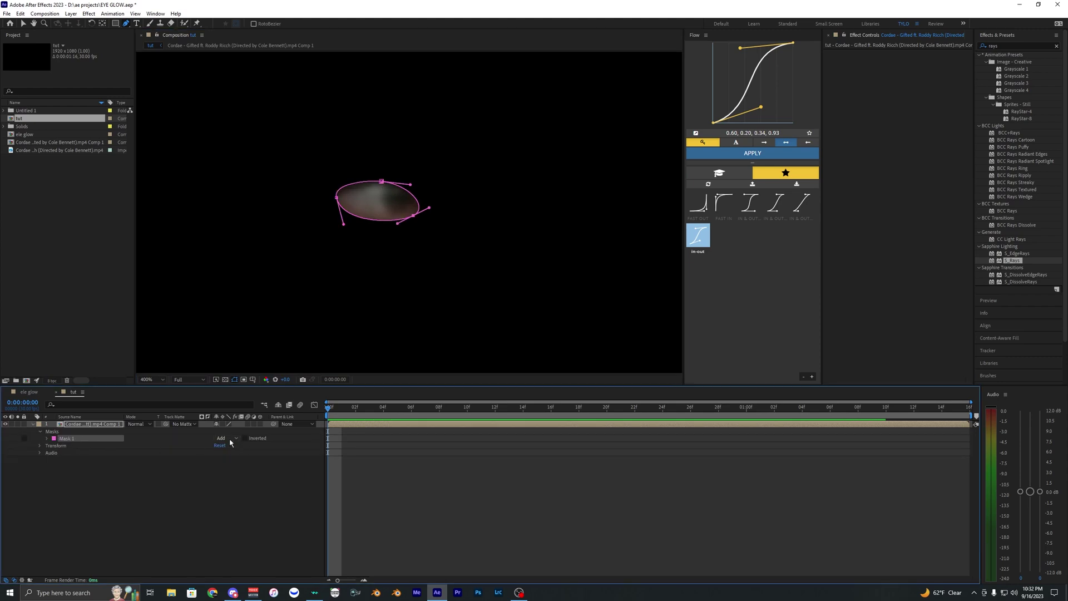
- Set the mode of Mask 1 to None so the whole clip stays displayed
click(232, 438)
click(234, 448)
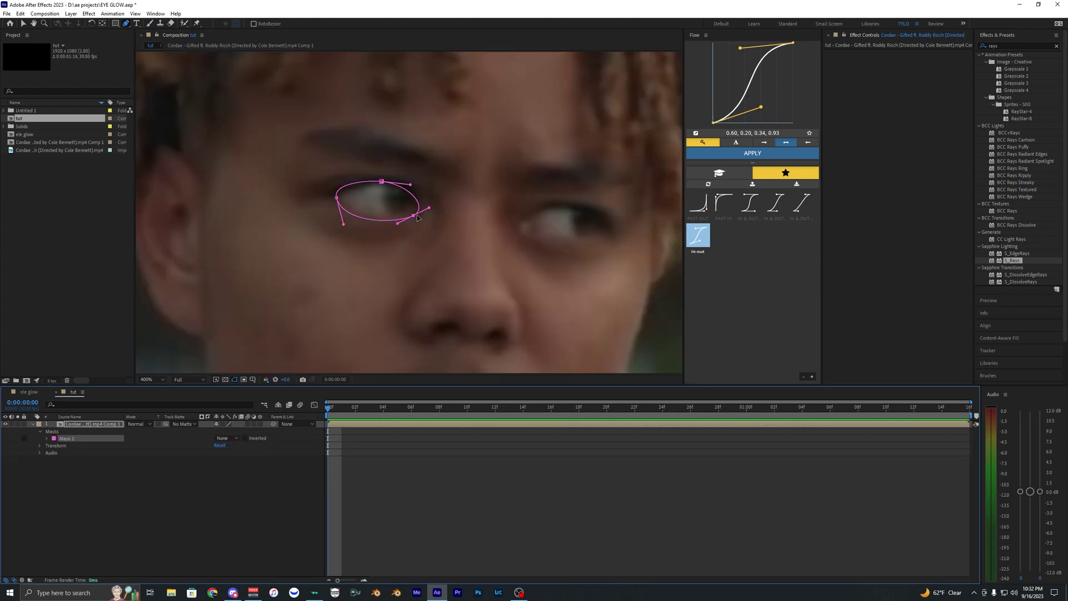
drag(416, 217, 386, 181)
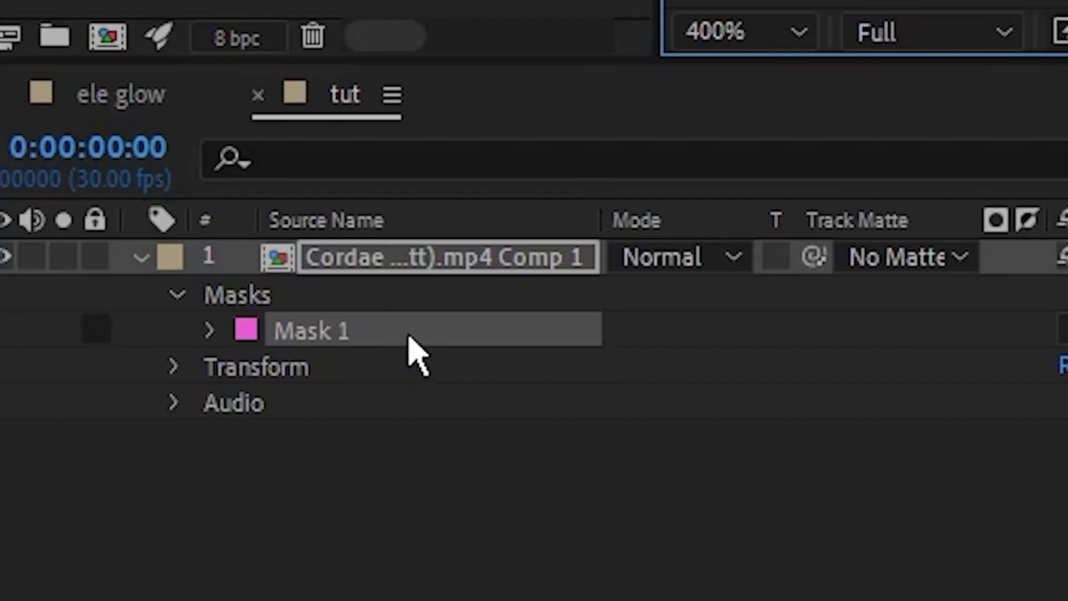
- Track Mask 1 forward through the whole clip by position, scale and rotation, and return to the first frame
right_click(87, 441)
click(509, 372)
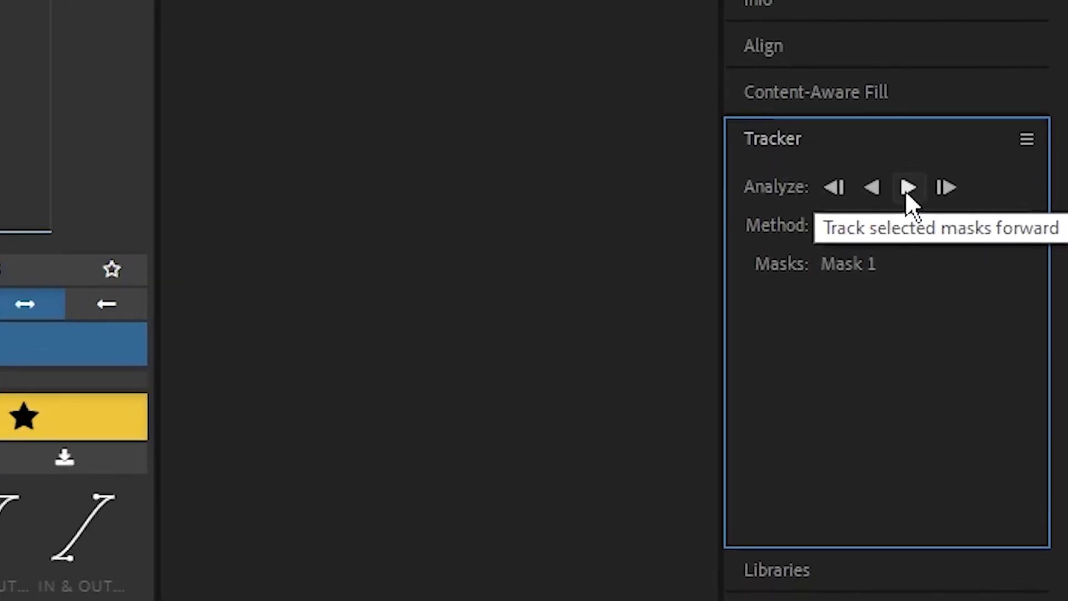
click(997, 129)
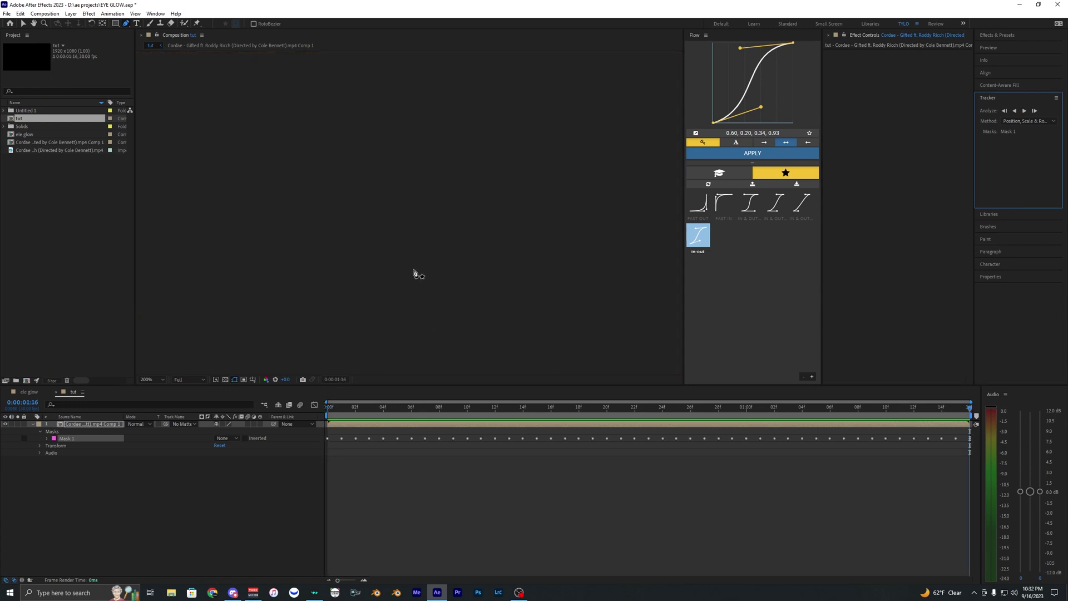
drag(384, 408, 414, 424)
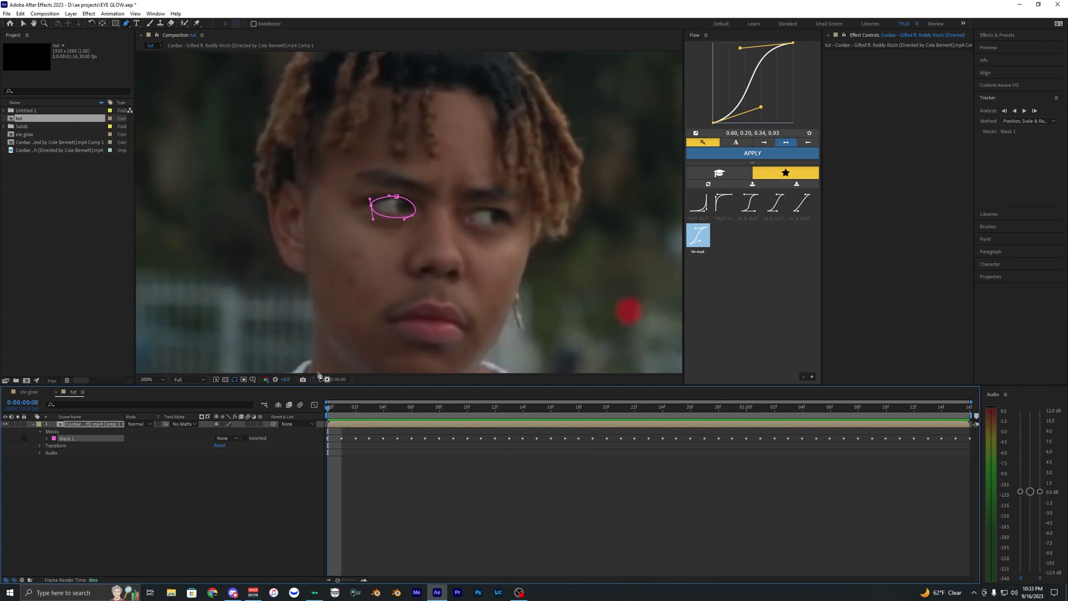
- Draw a second closed oval mask around the man's other eye with its mode set to None
scroll(341, 363, up, 2)
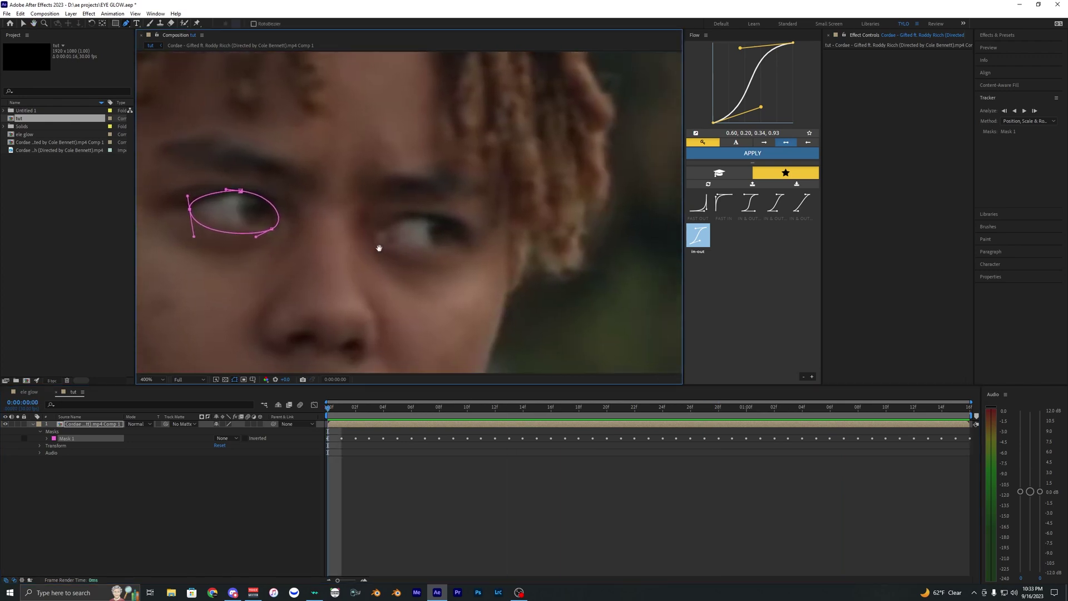
key(space)
click(351, 234)
drag(397, 217, 430, 243)
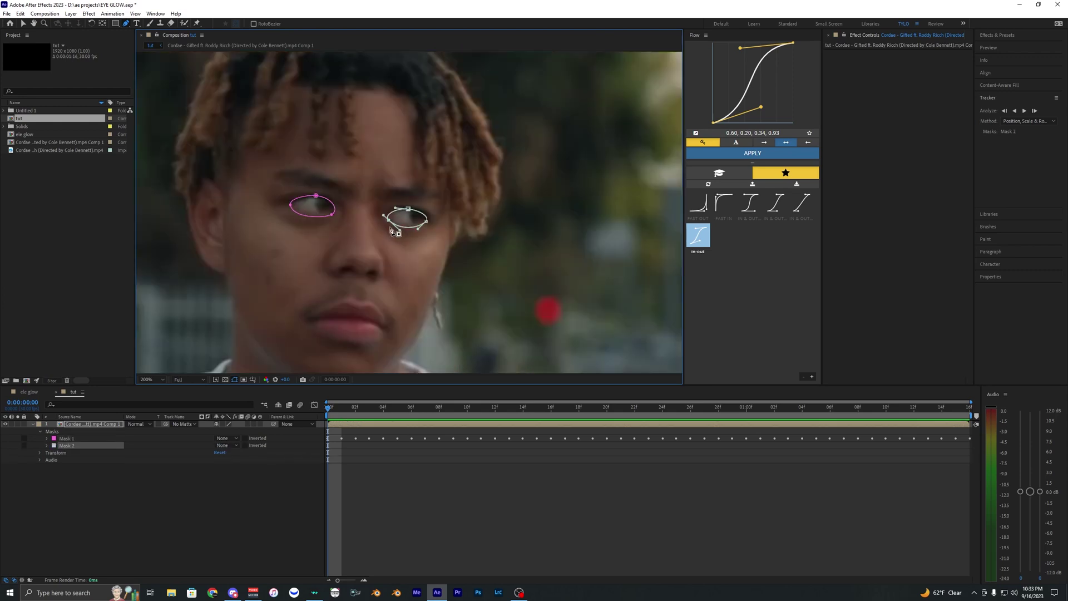
scroll(401, 228, up, 1)
drag(401, 234, 397, 225)
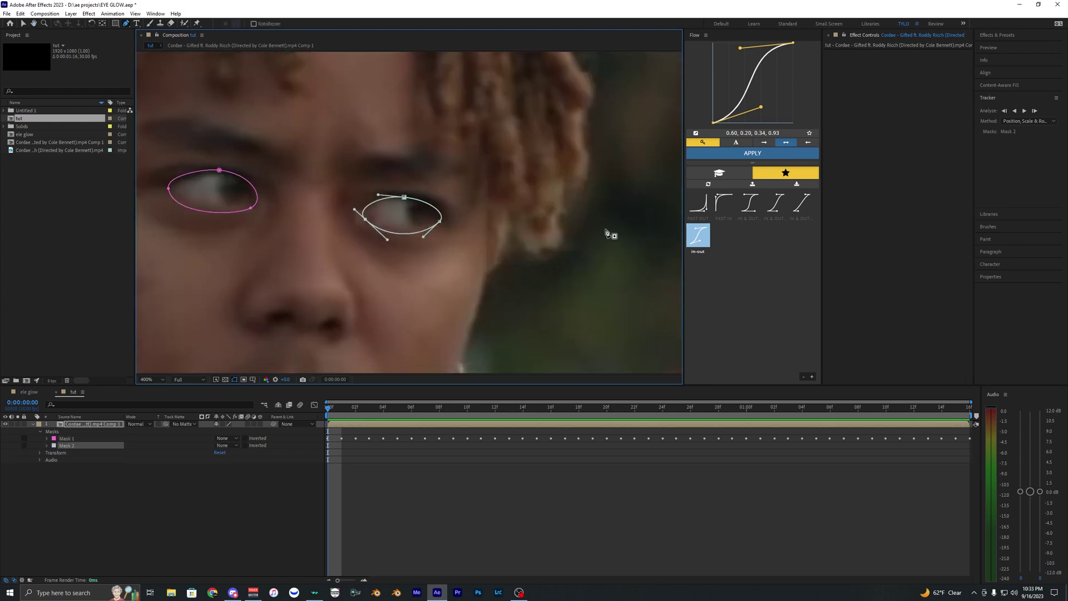
- Track Mask 2 forward through the clip, check the tracking in the preview and save the project
click(1025, 111)
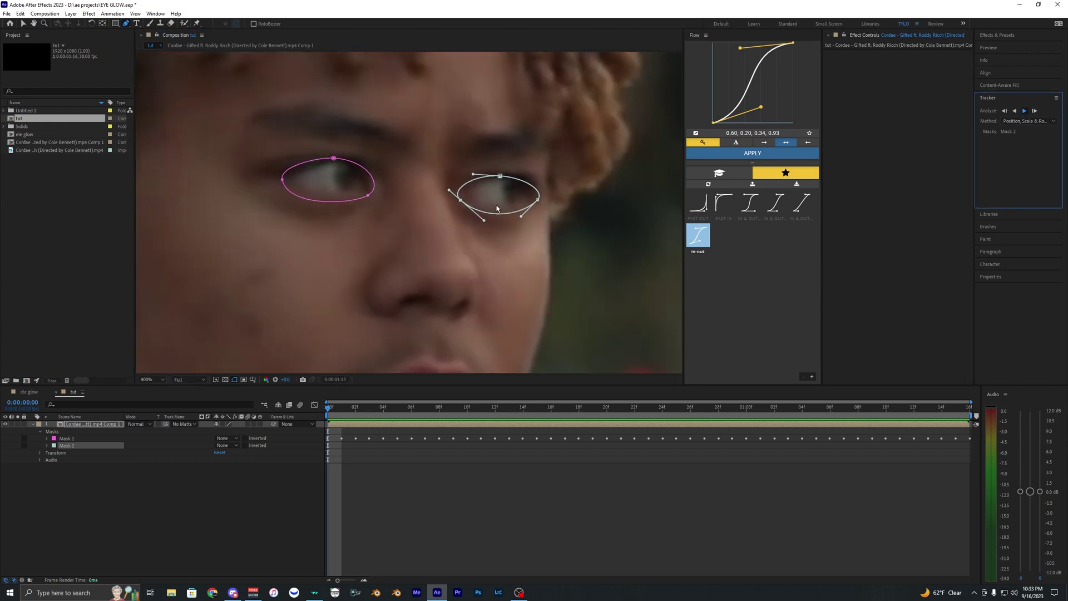
drag(447, 413, 327, 412)
scroll(377, 305, down, 2)
scroll(375, 370, up, 1)
drag(414, 239, 450, 247)
key(space)
key(ctrl+s)
- Duplicate the masked clip layer with the time set at the first frame
click(327, 408)
click(356, 471)
click(343, 425)
key(u)
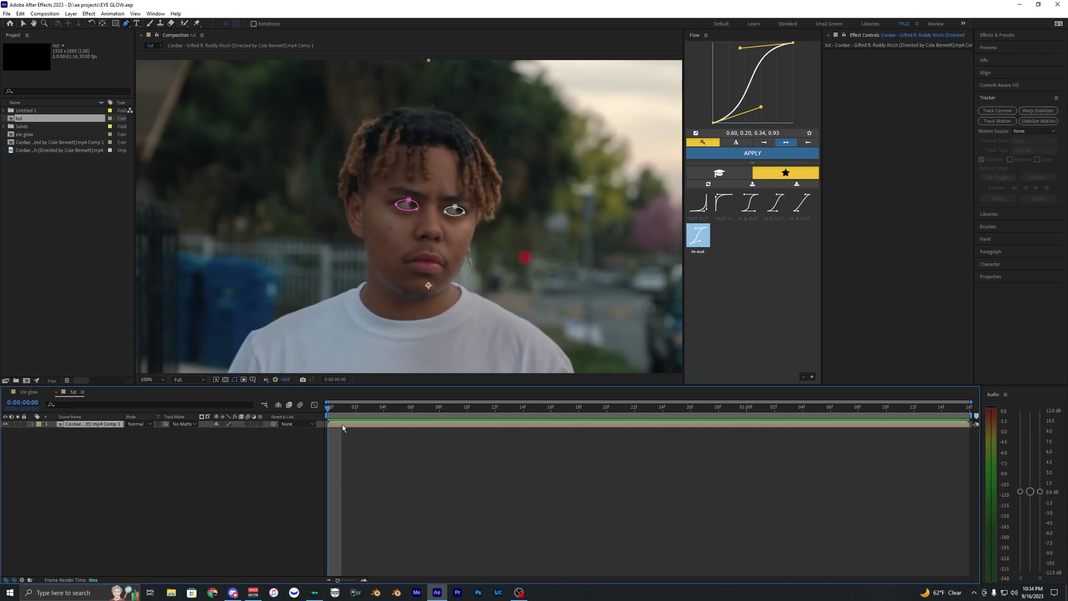
key(ctrl+d)
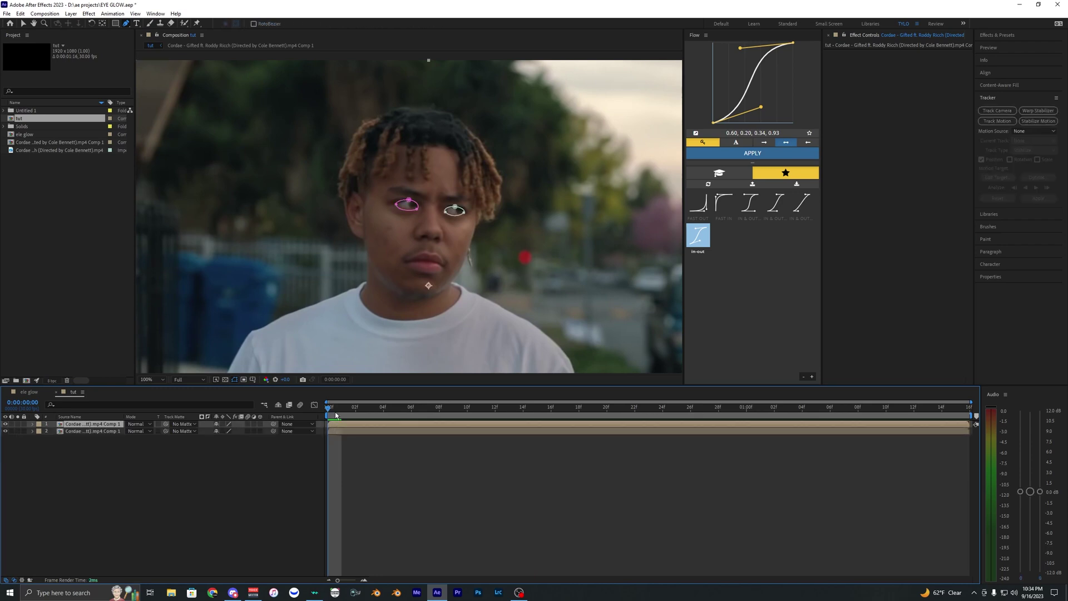
- Delete Mask 1 and Mask 2 from the lower copy of the clip layer
click(88, 433)
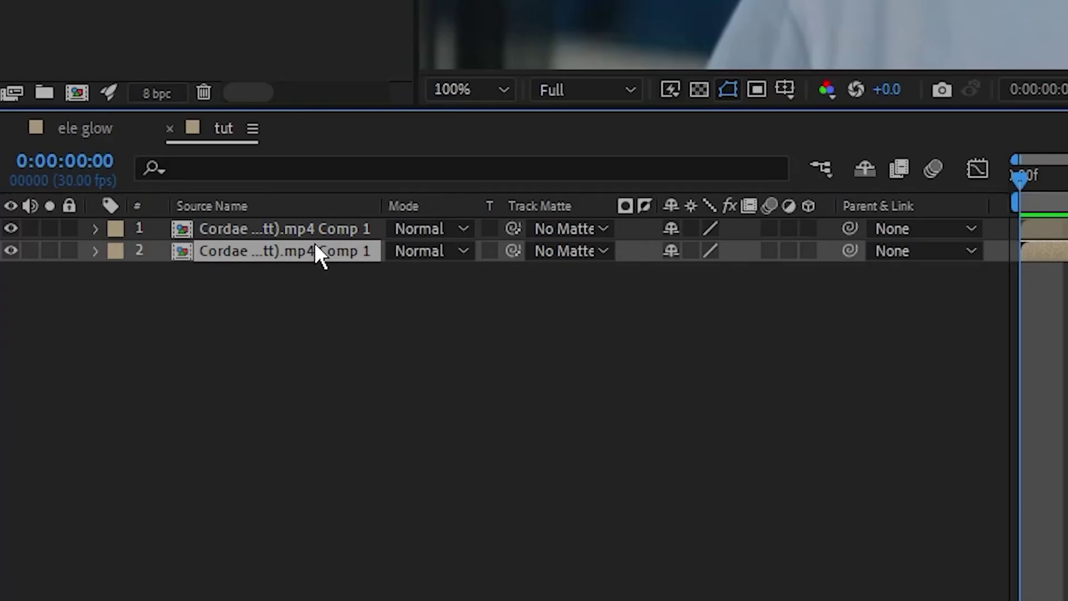
key(m)
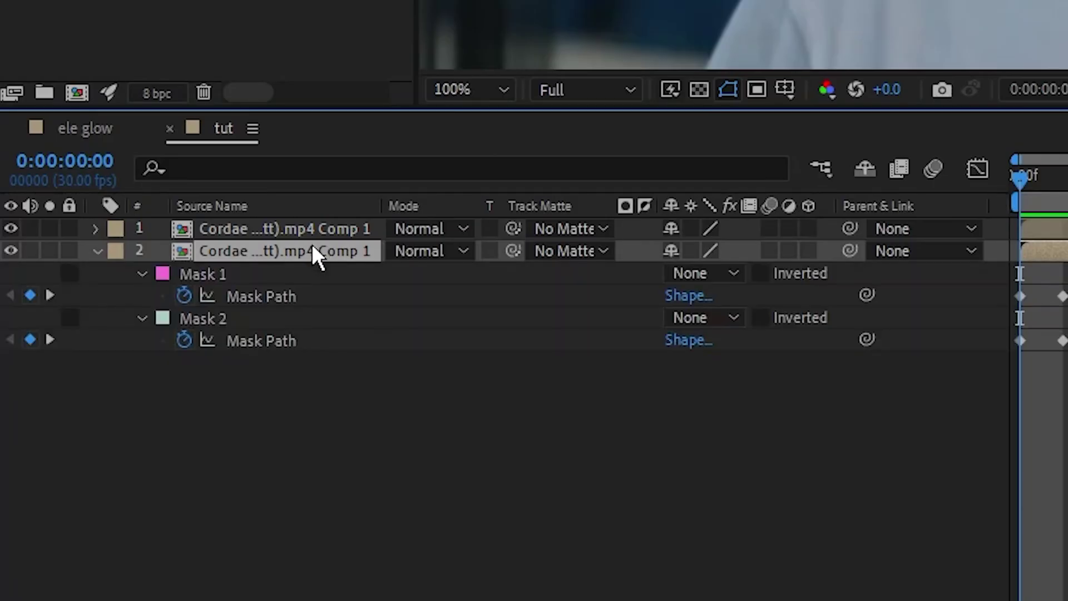
click(251, 278)
key(Delete)
click(234, 276)
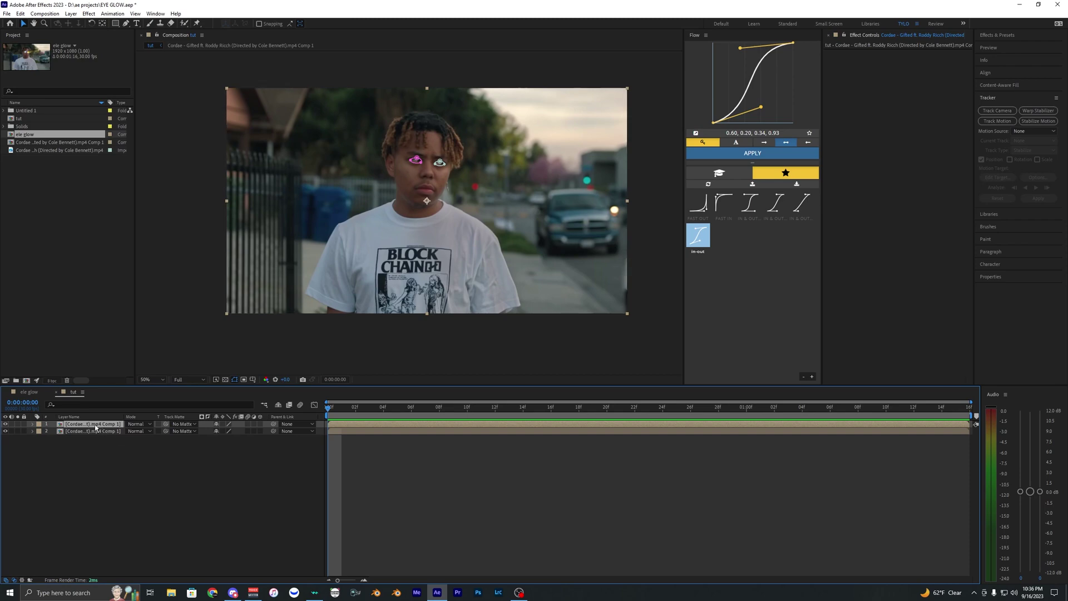
- Set the mode of both eye masks on the upper clip layer to Add
key(m)
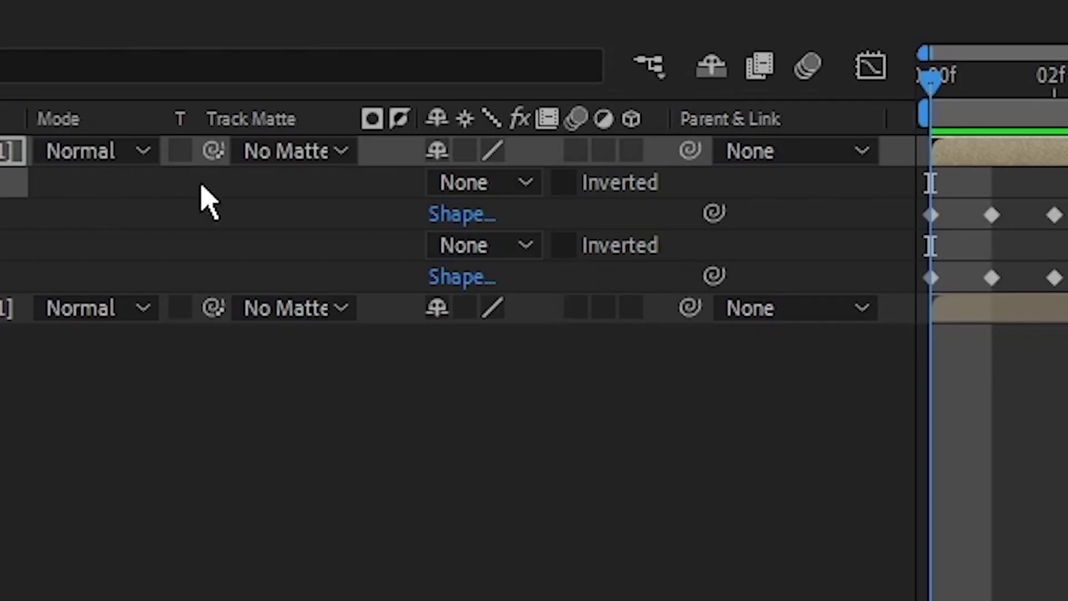
click(501, 183)
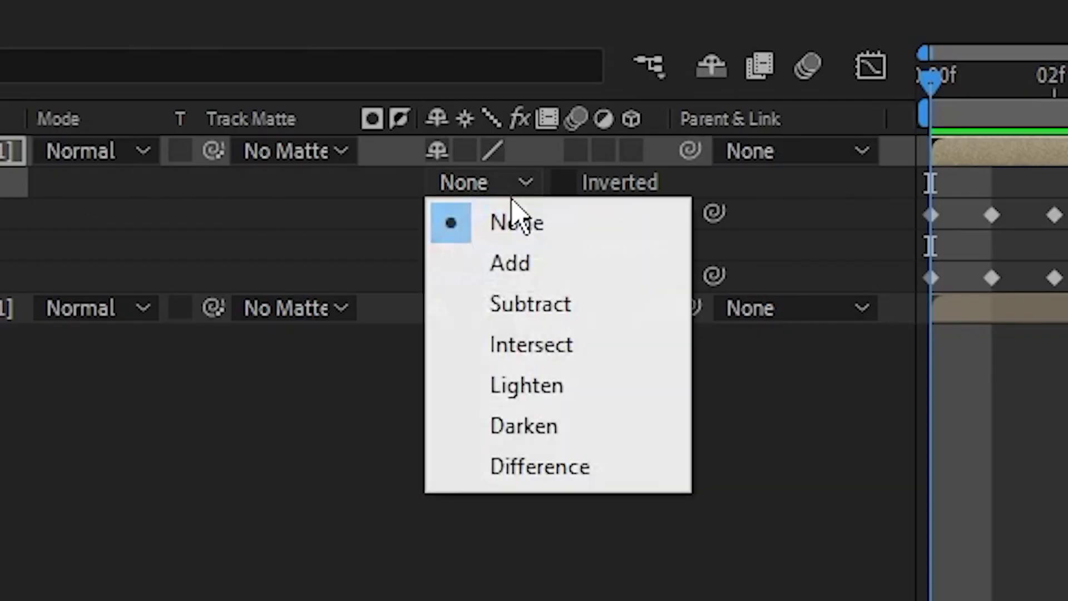
click(526, 267)
click(465, 248)
click(559, 328)
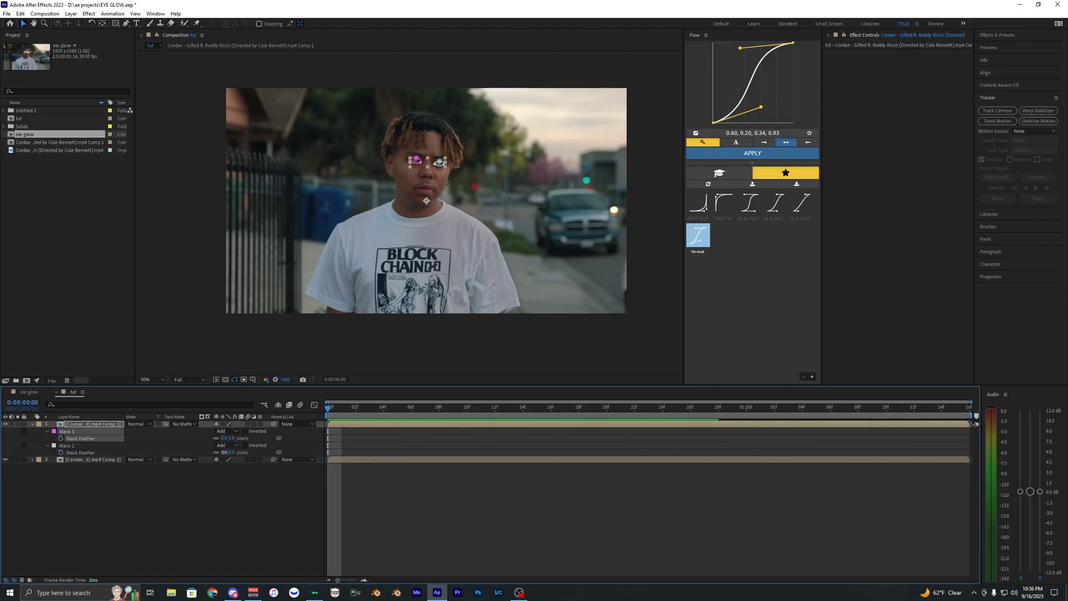
- Set the Mask Feather of both eye masks to 5 pixels and return to the first frame
text(5)
click(226, 453)
text(5)
click(222, 465)
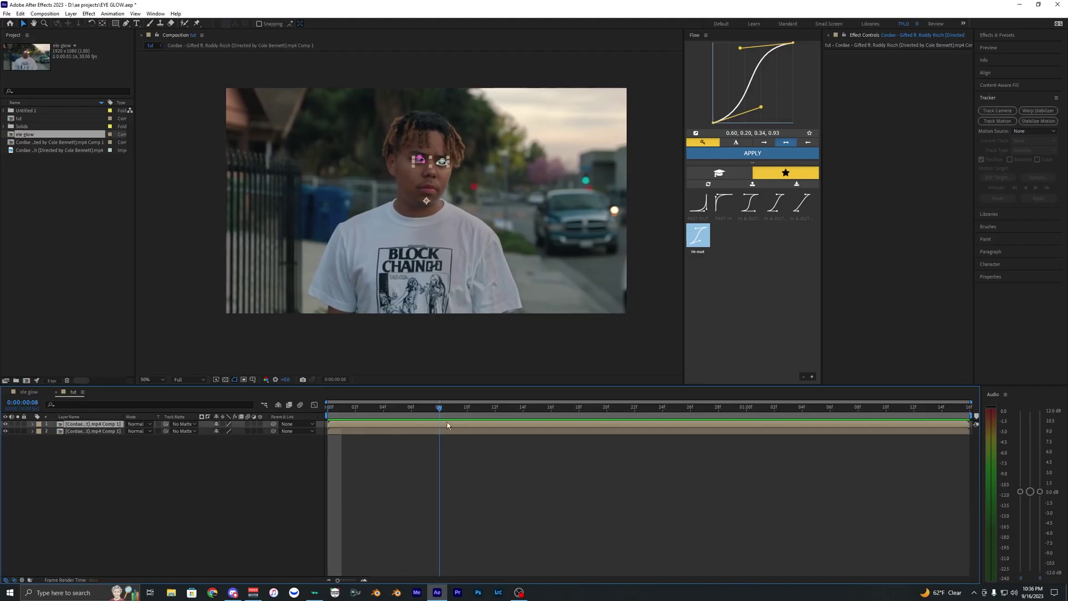
drag(383, 411, 320, 423)
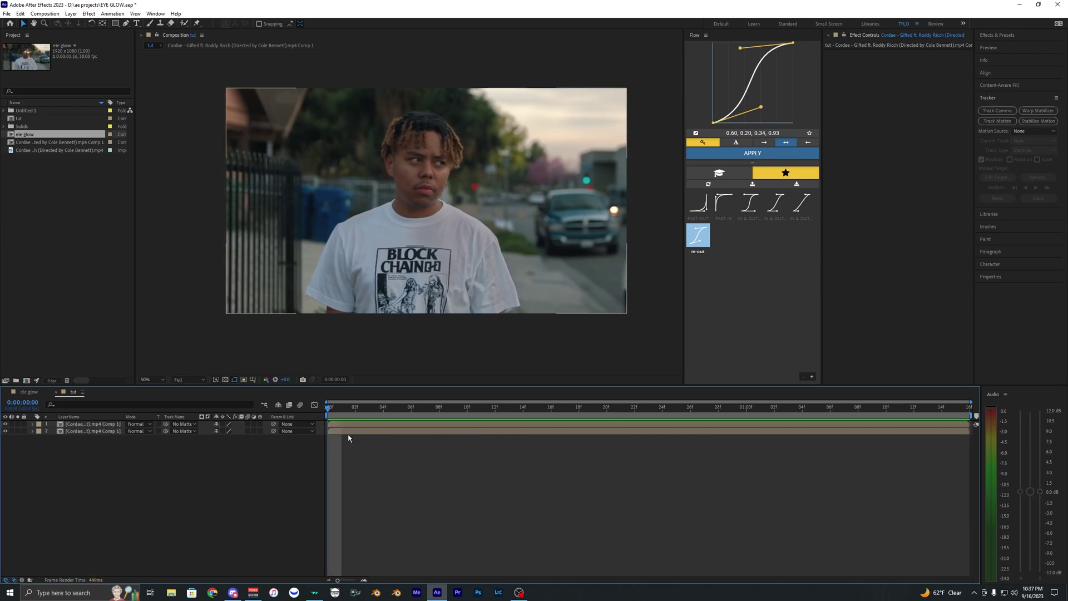
- Find the Glow effect and apply it to the upper masked clip layer
click(996, 35)
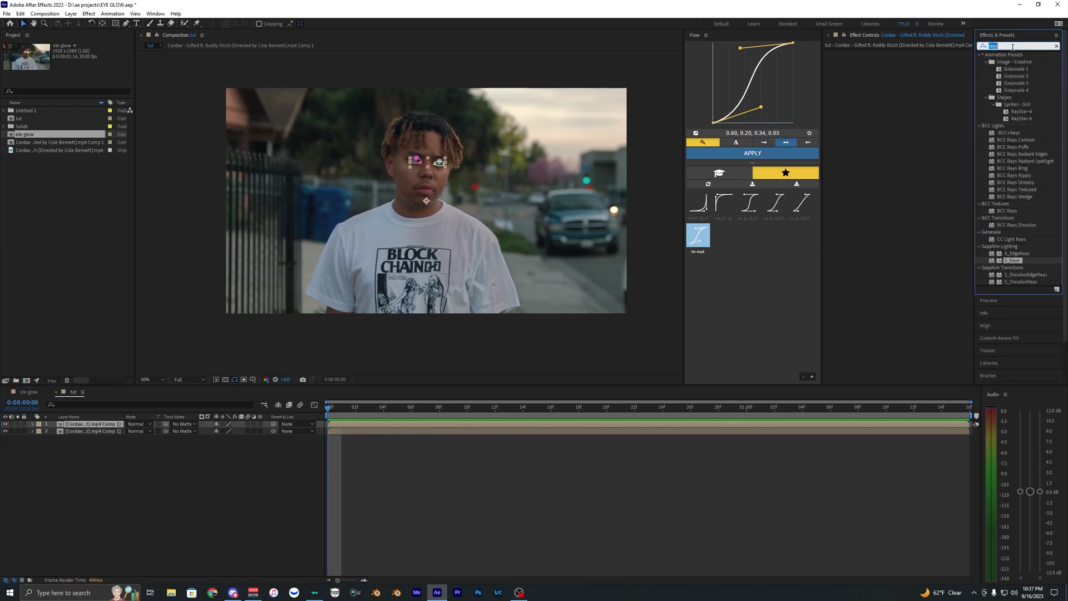
text(glow)
drag(1010, 234, 510, 215)
drag(437, 159, 428, 191)
- Lower the Glow Threshold to a few percent and raise the Glow Radius to about 23
scroll(428, 190, up, 1)
drag(909, 67, 885, 71)
drag(822, 83, 862, 77)
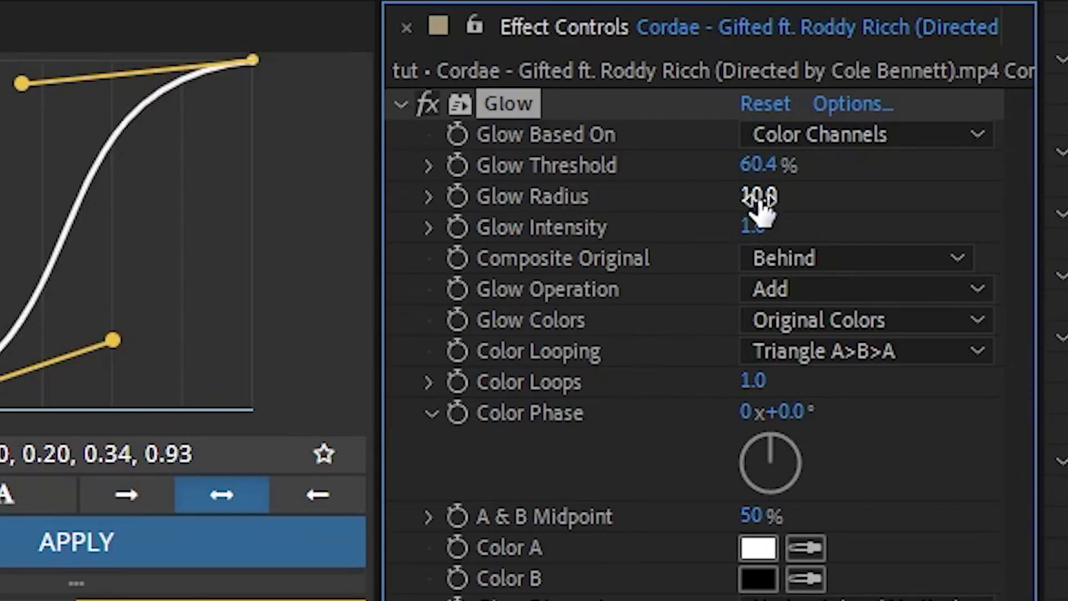
drag(759, 207, 774, 189)
click(749, 144)
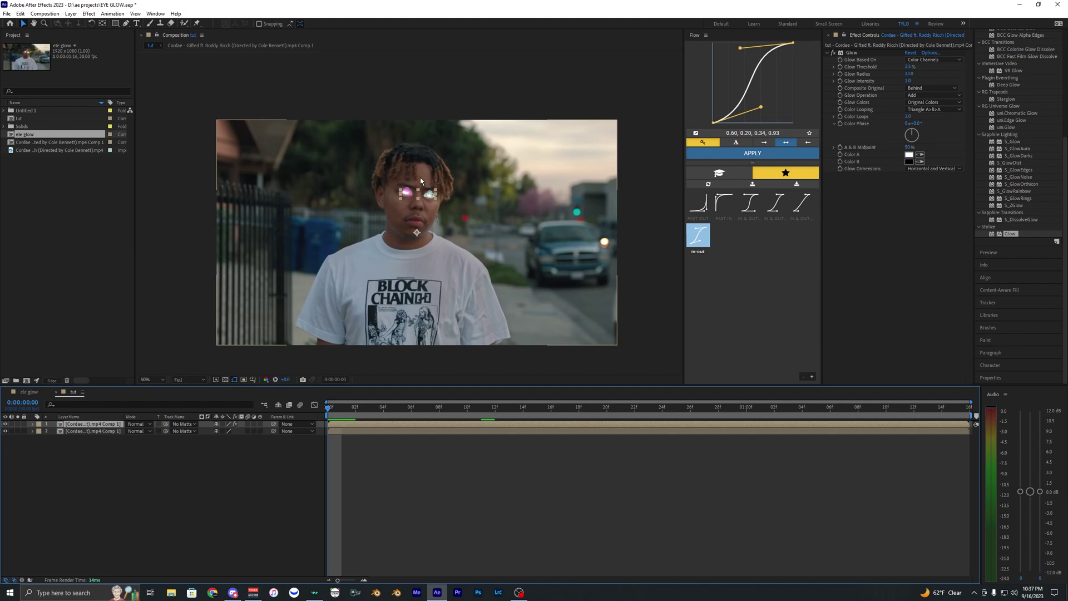
scroll(411, 208, up, 2)
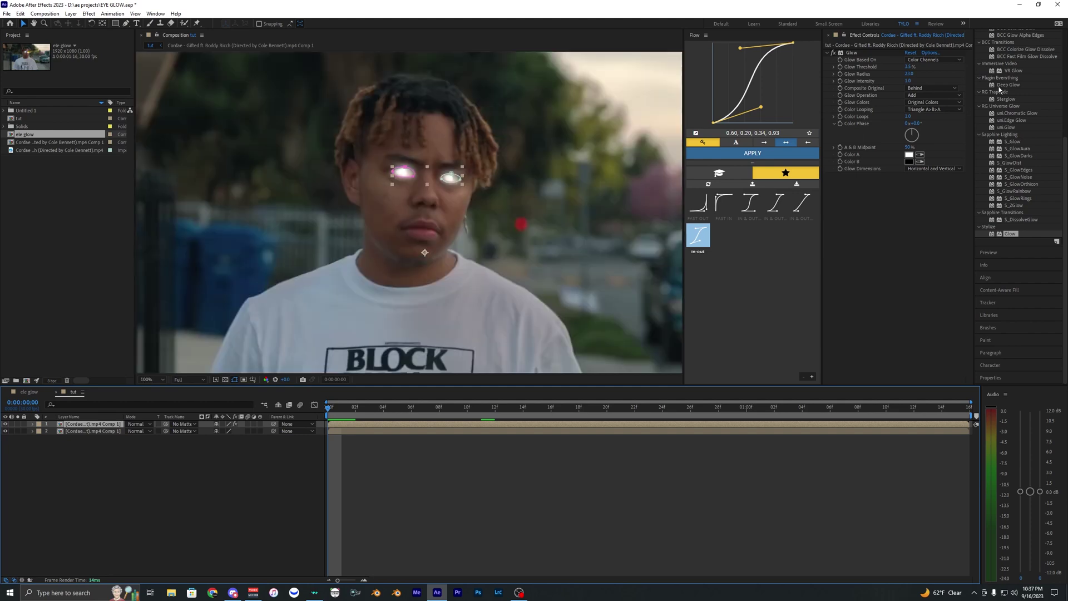
- Apply the Fill effect to the upper masked layer and place it above Glow in the effect order
scroll(1006, 110, up, 5)
click(1016, 45)
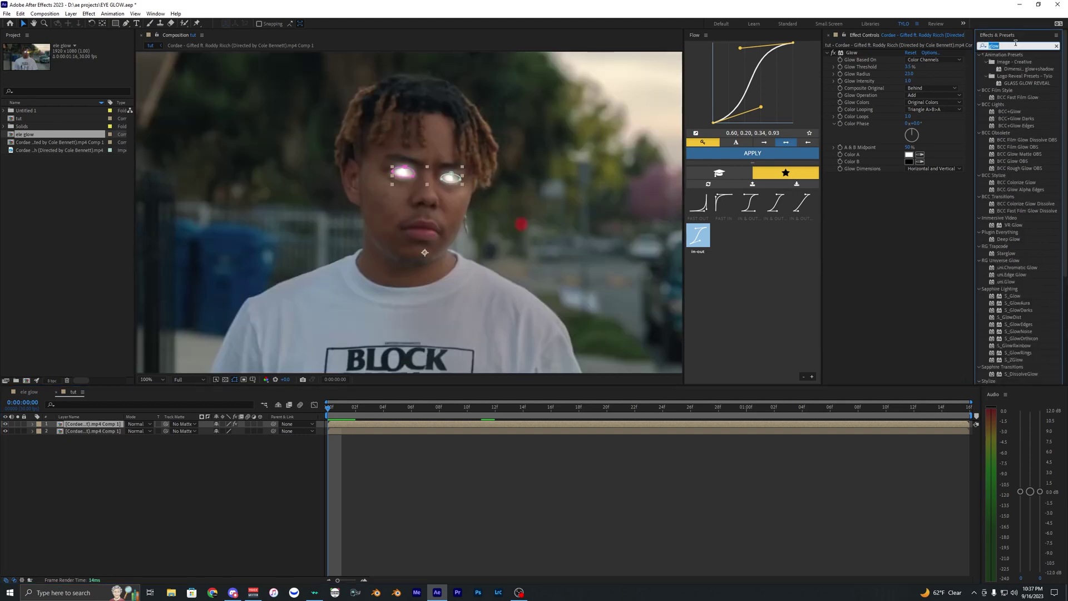
text(fill)
drag(1007, 97, 930, 100)
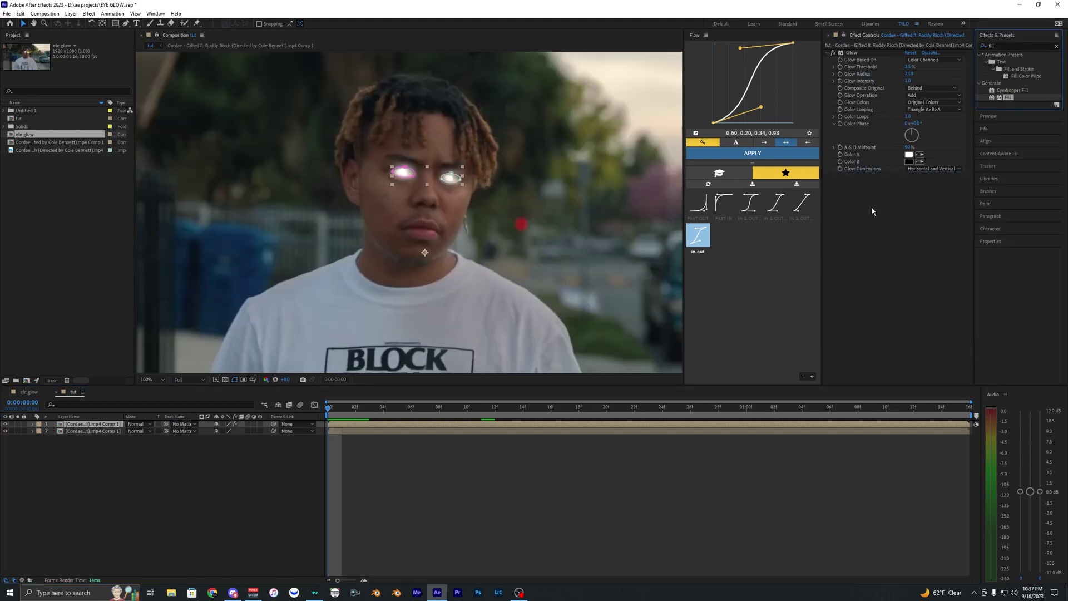
drag(865, 210, 858, 195)
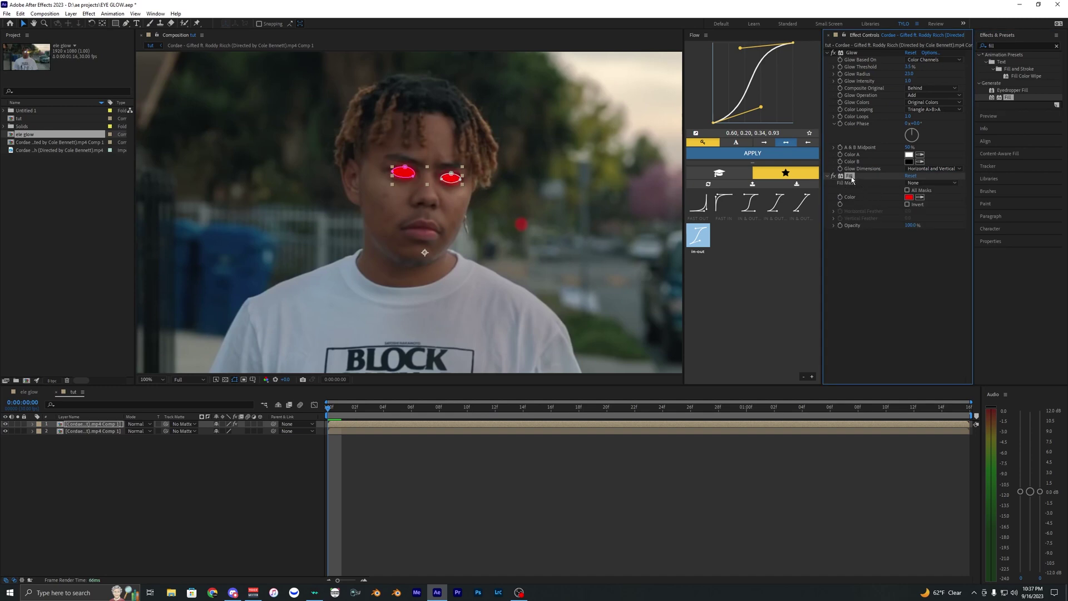
drag(860, 68, 852, 56)
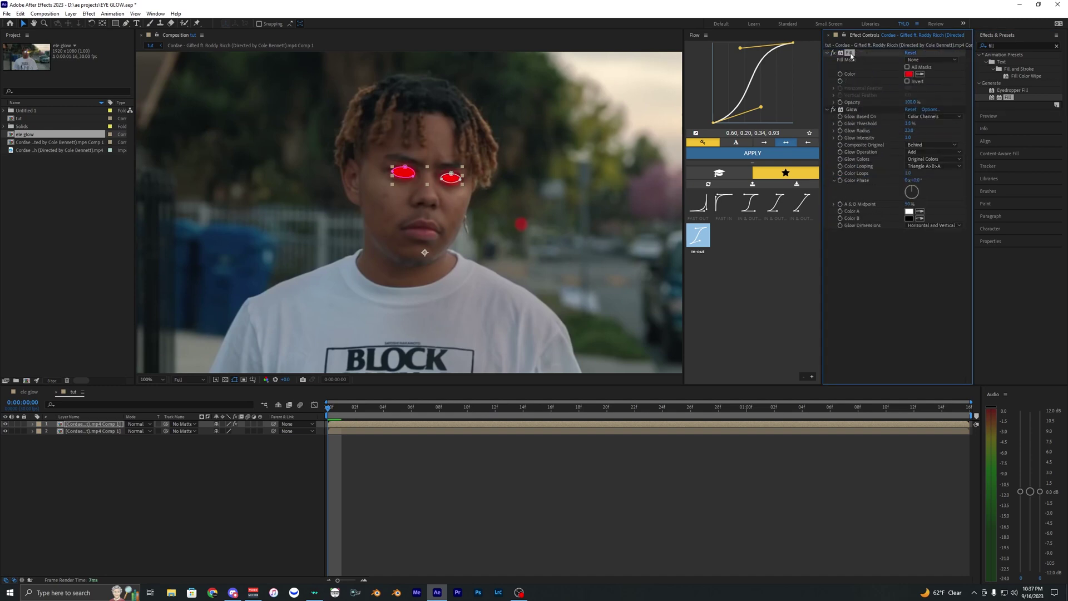
- Change the Fill color to purple and preview the glowing eyes
click(908, 74)
mouse_move(670, 313)
mouse_down()
mouse_move(670, 334)
mouse_move(670, 309)
mouse_up()
click(651, 296)
click(727, 284)
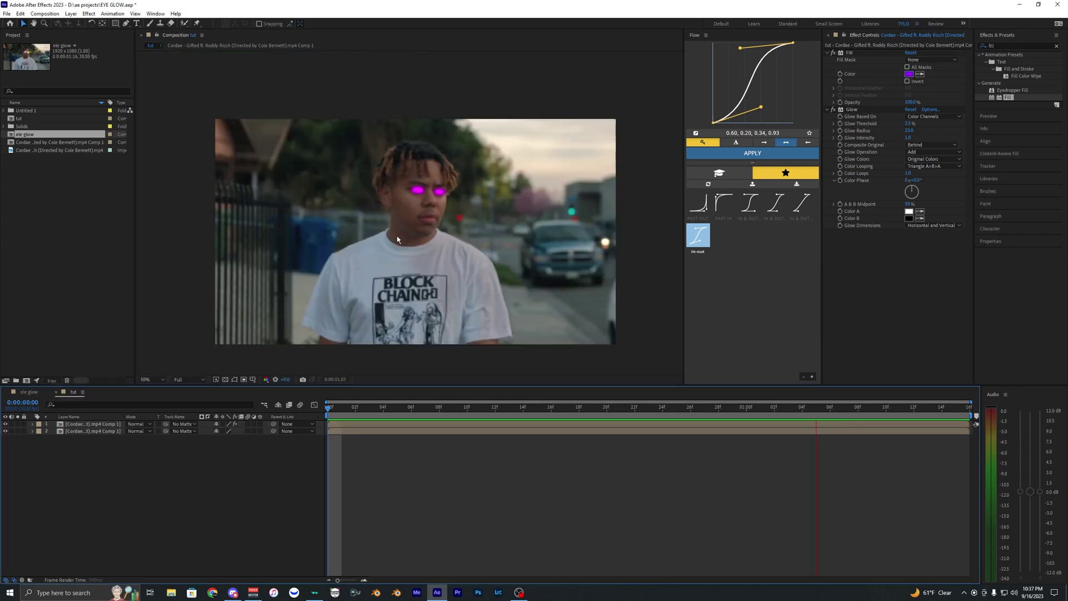
key(space)
key(space)
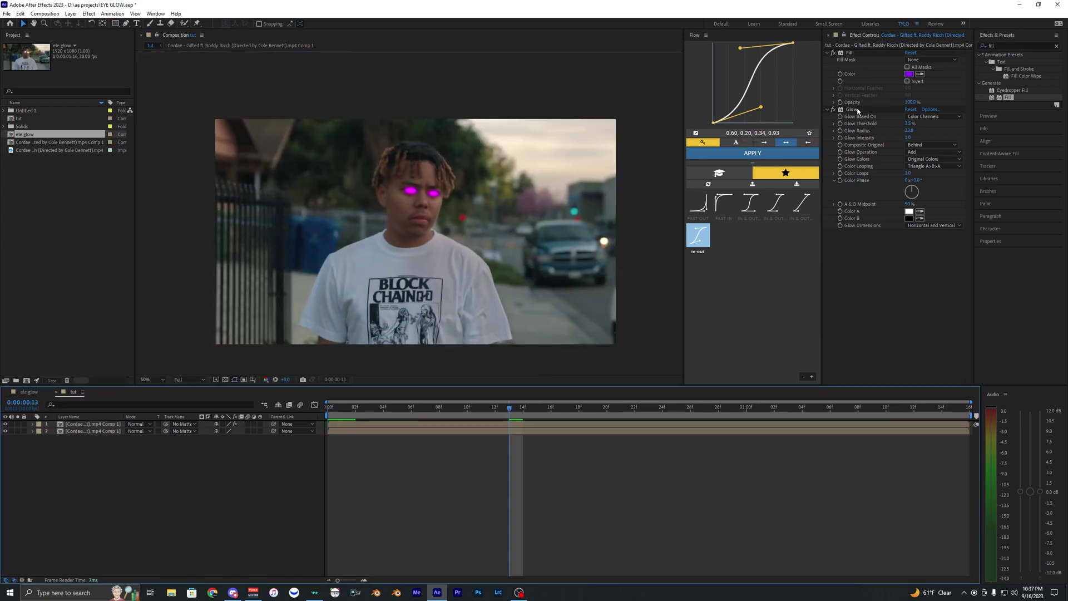
- Duplicate the Glow effect on the upper masked layer and preview the intensified eye glow
click(858, 111)
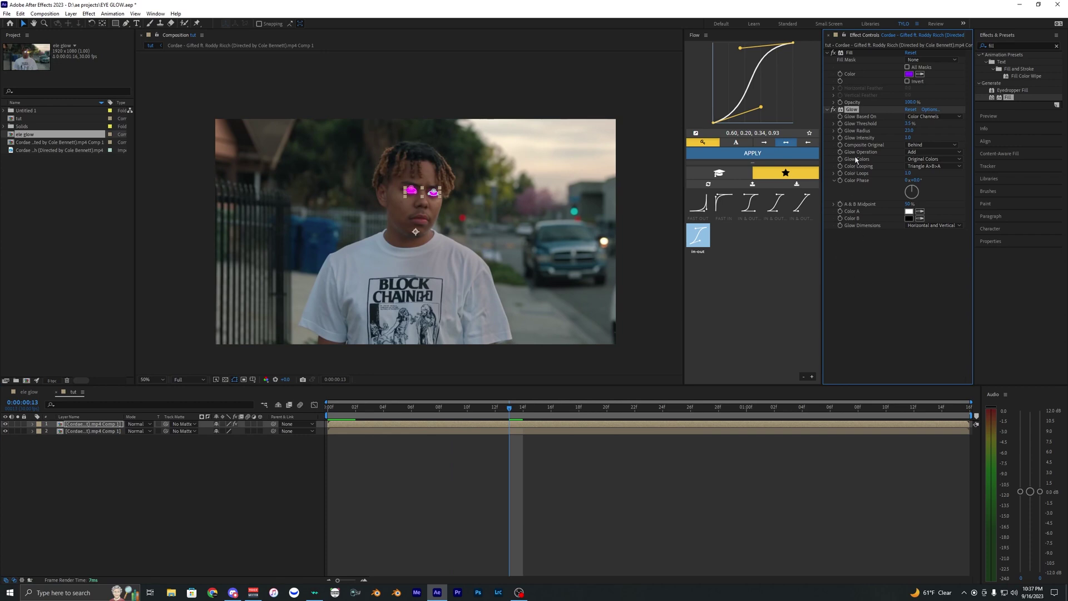
key(ctrl+d)
click(429, 477)
key(space)
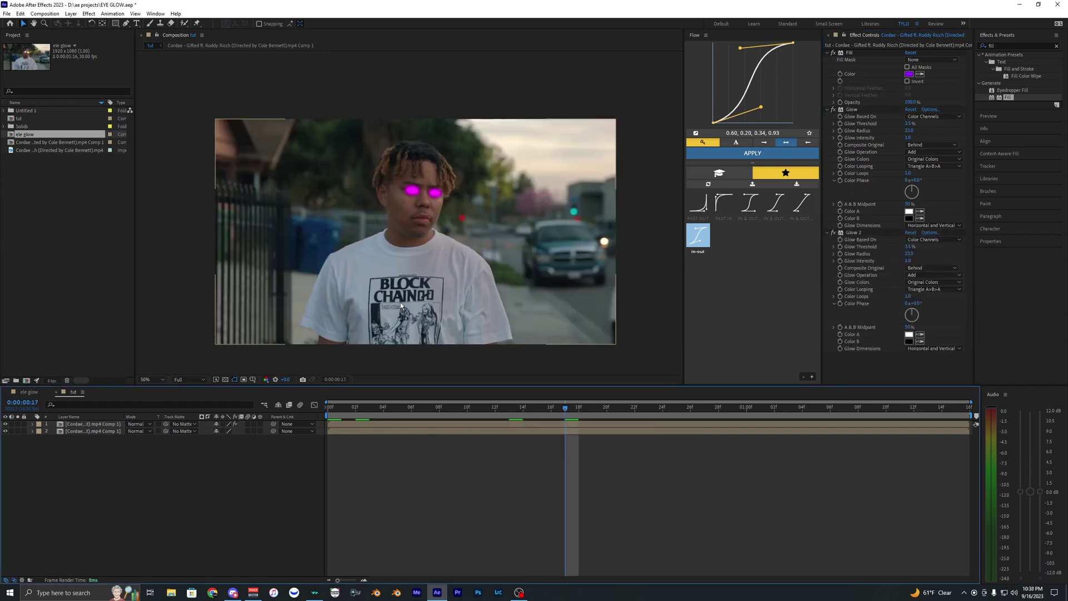
key(space)
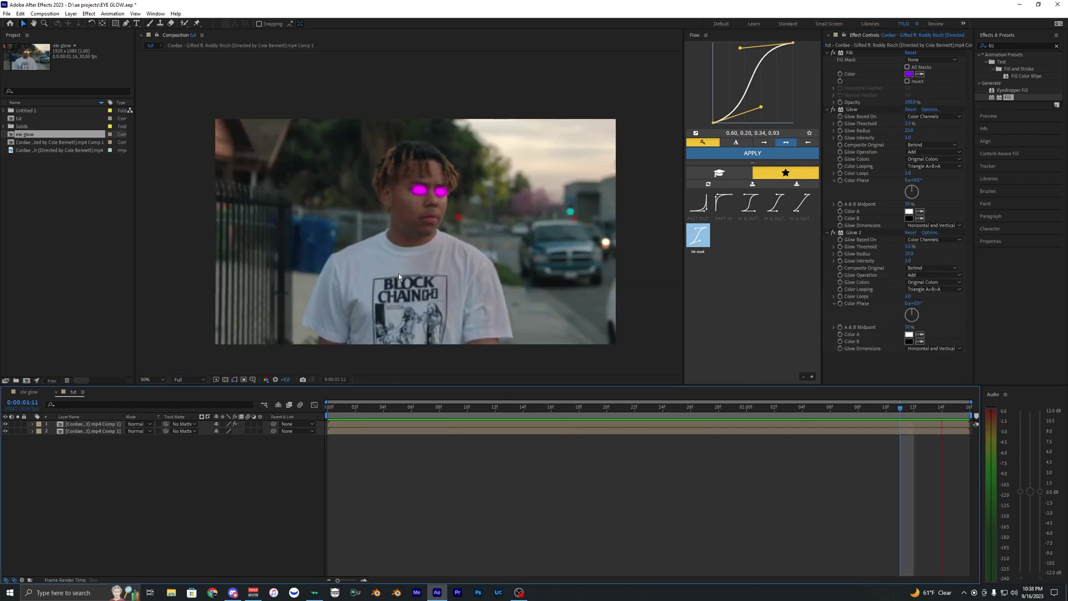
- Collapse the settings of Fill and both Glow effects on the upper masked layer
click(828, 233)
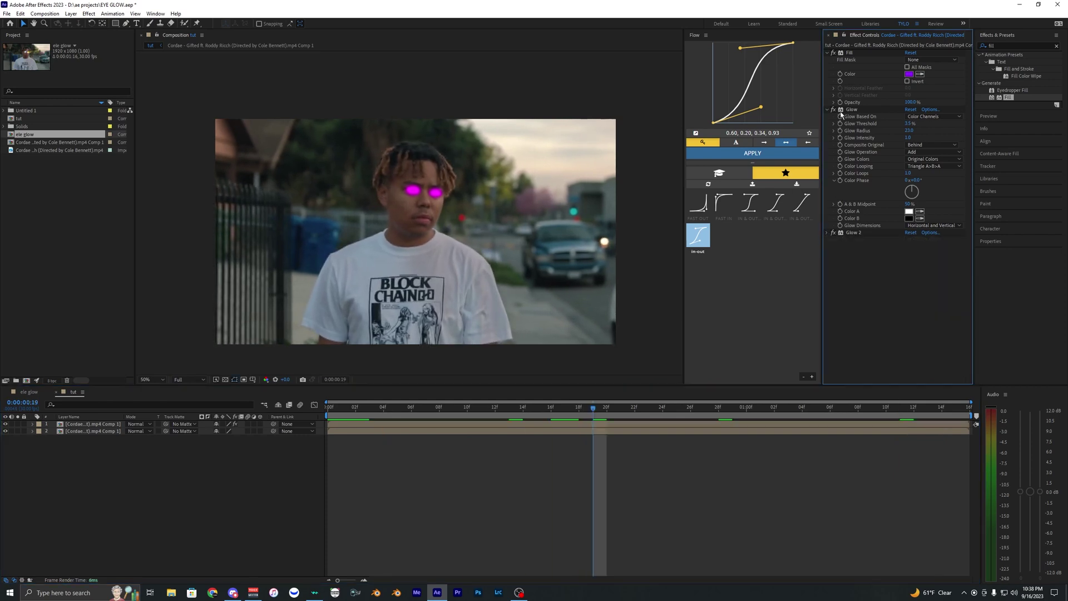
click(828, 52)
click(827, 59)
click(871, 66)
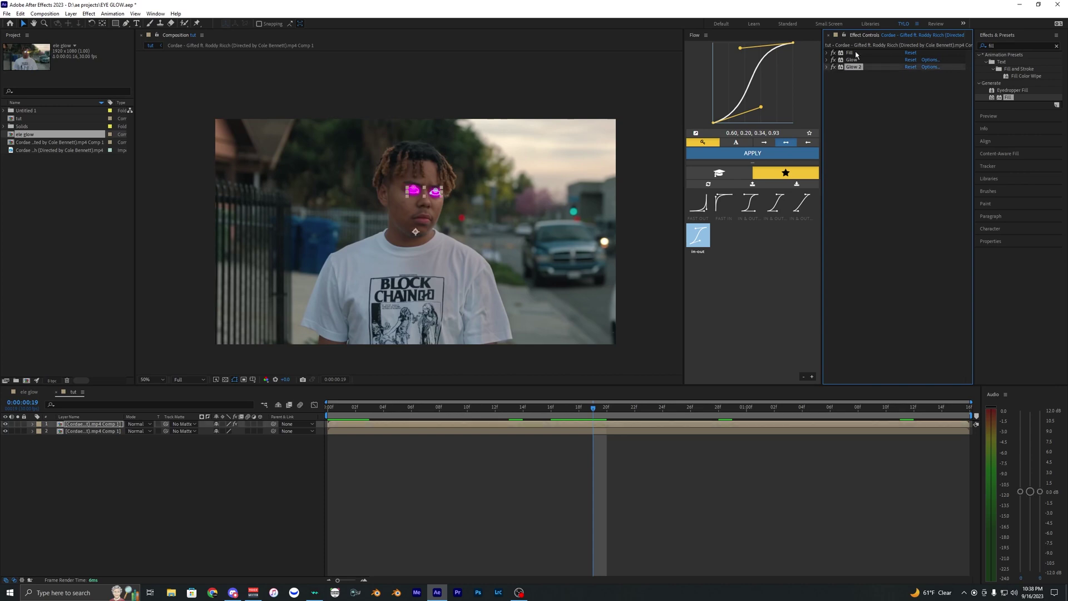
shift+click(856, 53)
click(867, 86)
click(857, 67)
shift+click(851, 52)
click(854, 81)
click(853, 68)
shift+click(852, 54)
click(854, 77)
- Preview the glowing eyes from the first frame with the upper masked layer selected
click(389, 207)
drag(353, 413, 328, 415)
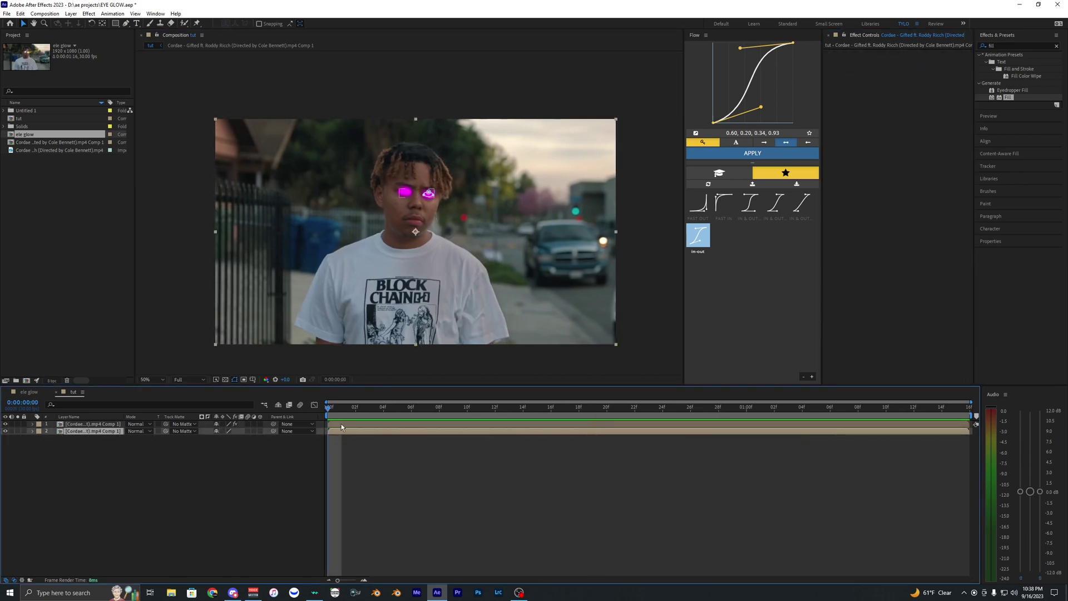
click(342, 423)
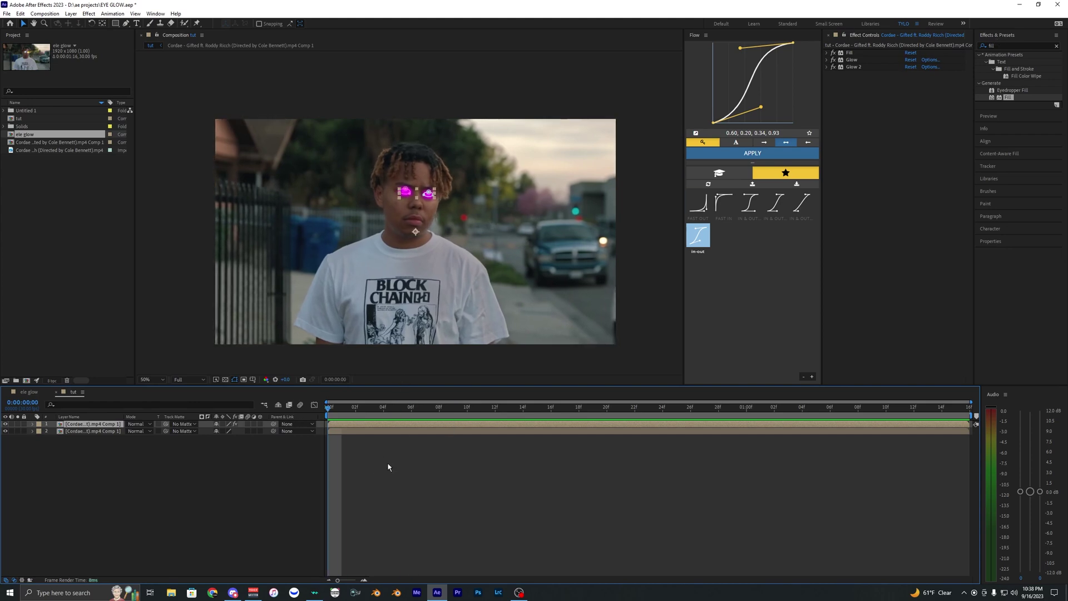
key(space)
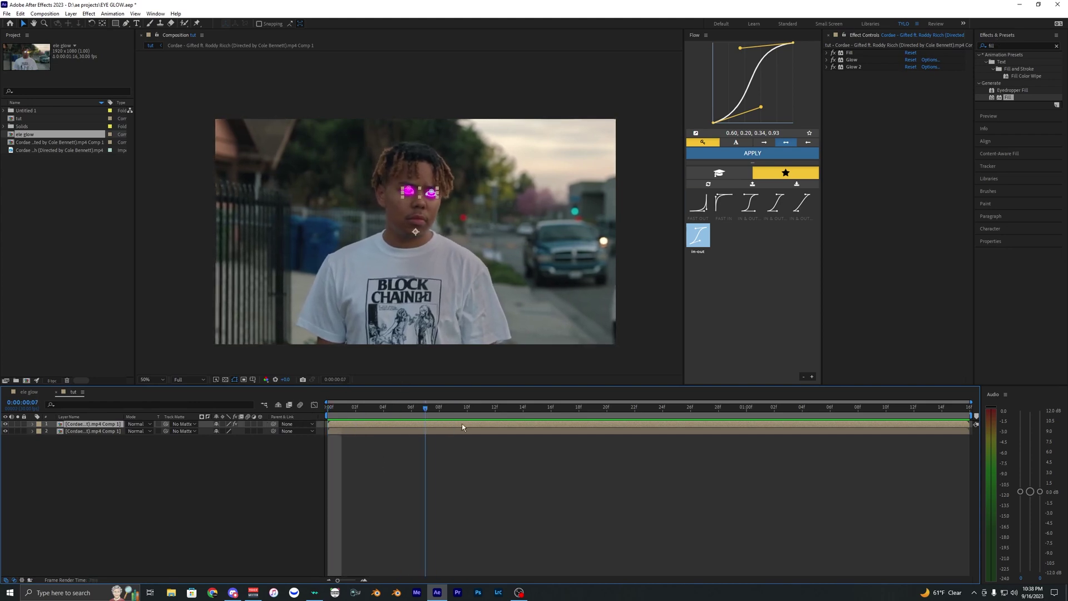
key(space)
- Delete both Glow effects from the upper masked layer, leaving only Fill
click(864, 69)
click(877, 86)
click(857, 68)
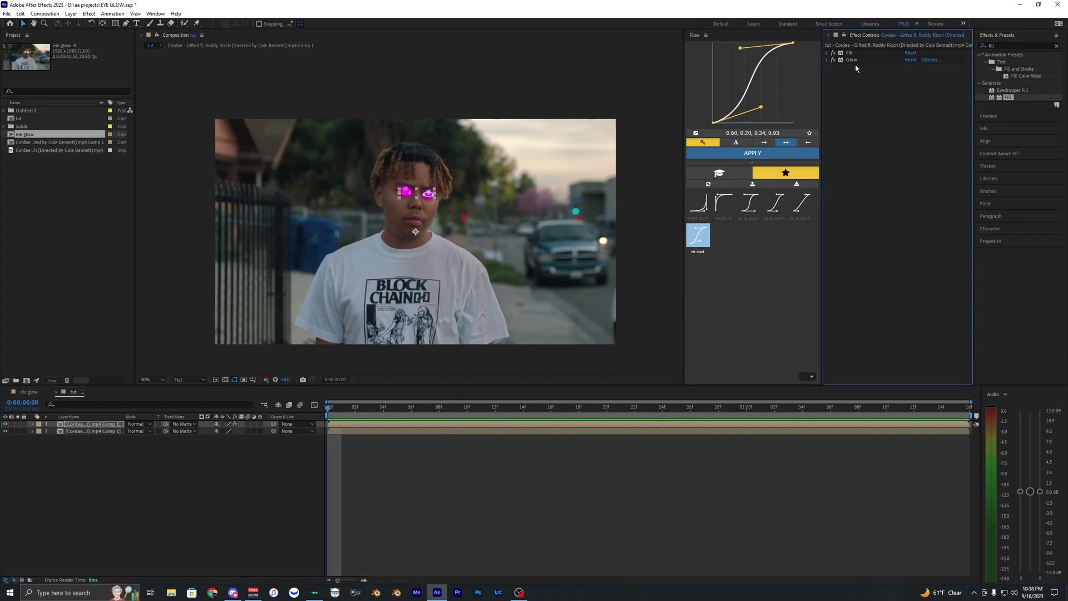
click(451, 431)
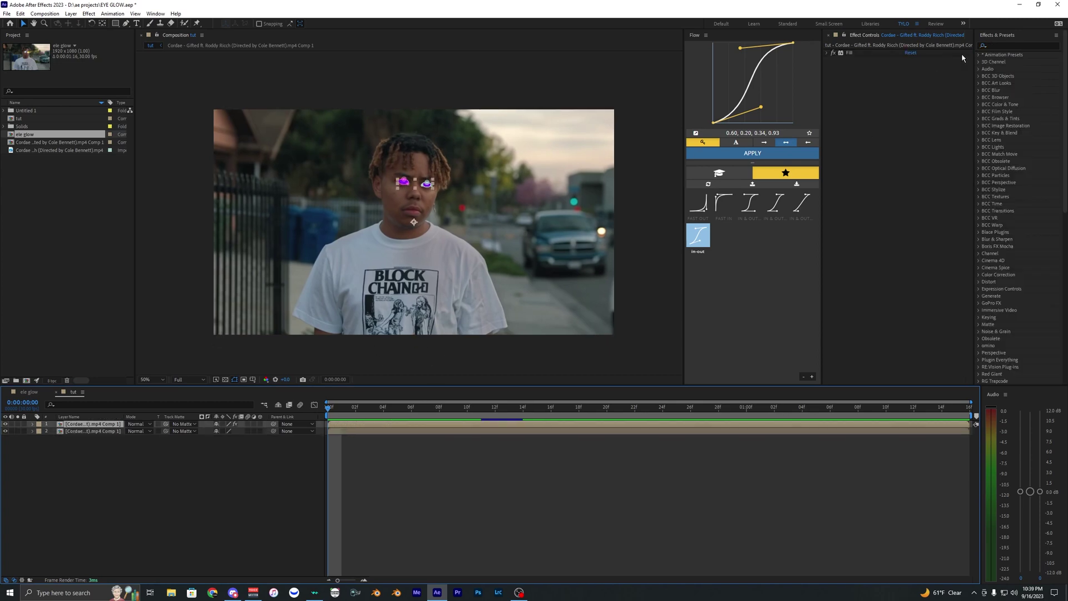
- Find the Deep Glow effect and apply it below Fill on the upper masked layer
click(993, 46)
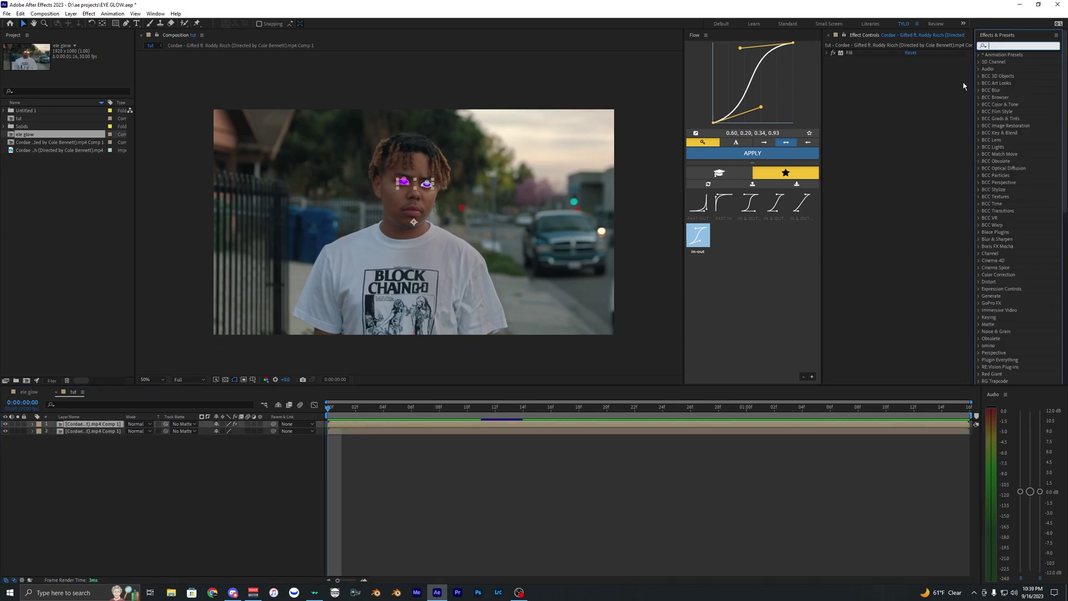
text(deep)
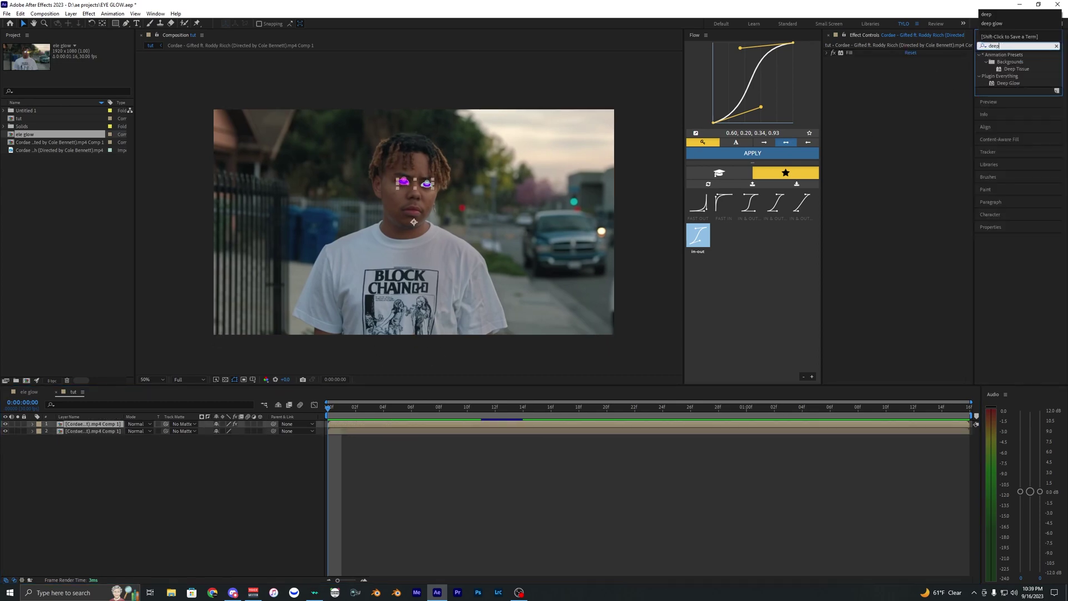
drag(1008, 82, 873, 102)
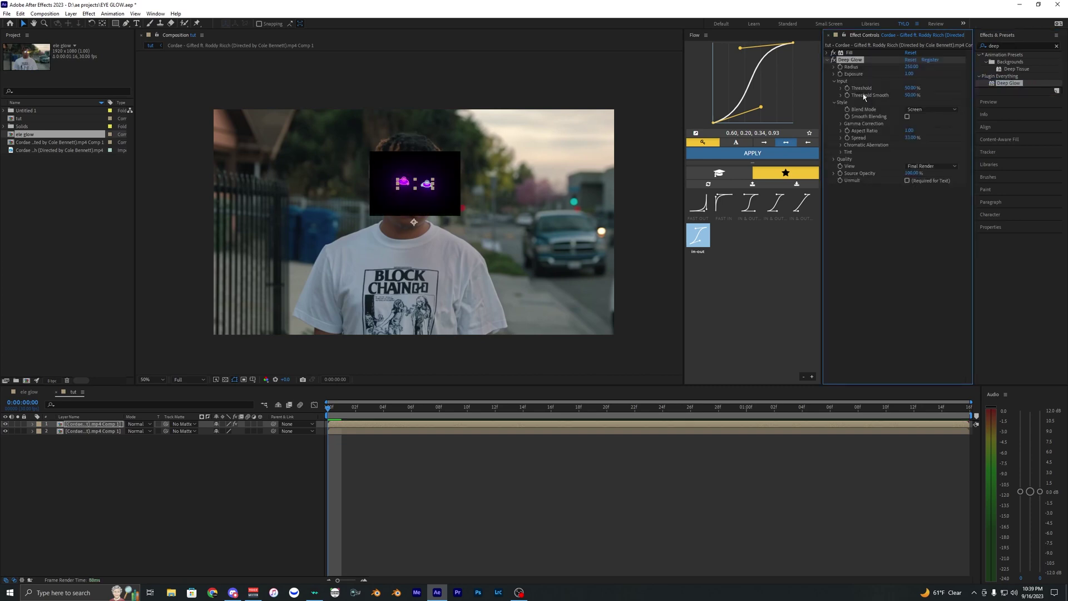
scroll(432, 199, up, 1)
scroll(432, 199, down, 1)
- Enable Unmult in Deep Glow to remove the black box around the eyes, and preview the clip
click(453, 408)
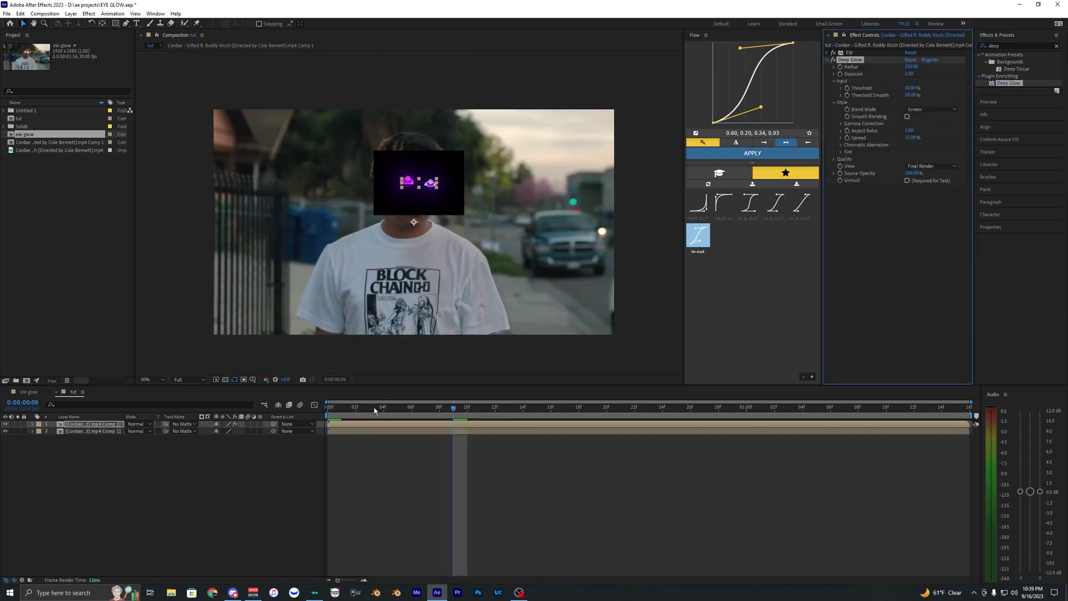
drag(374, 410, 404, 399)
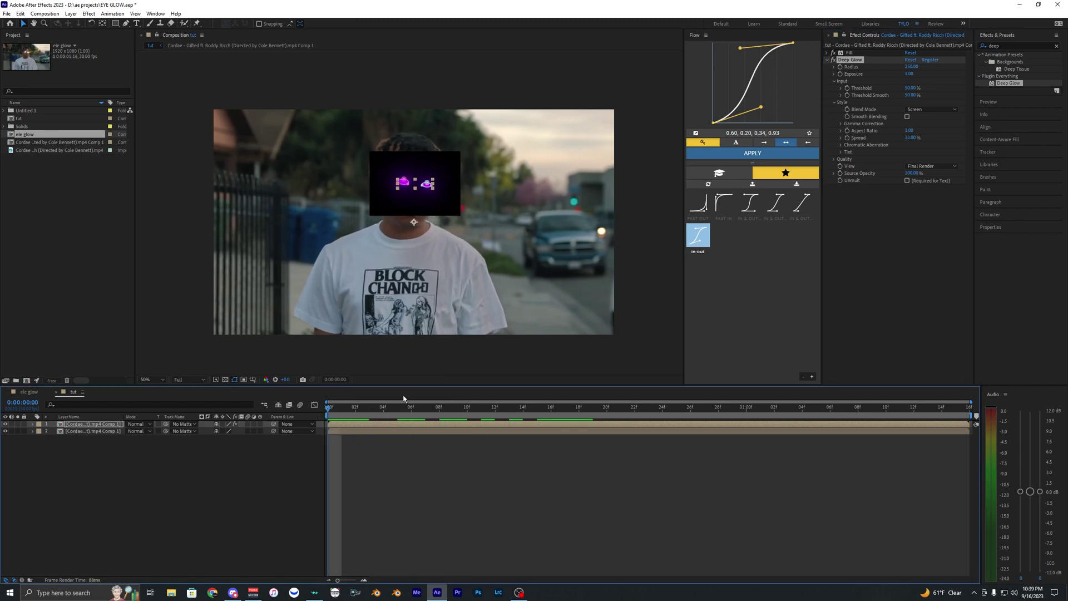
click(907, 180)
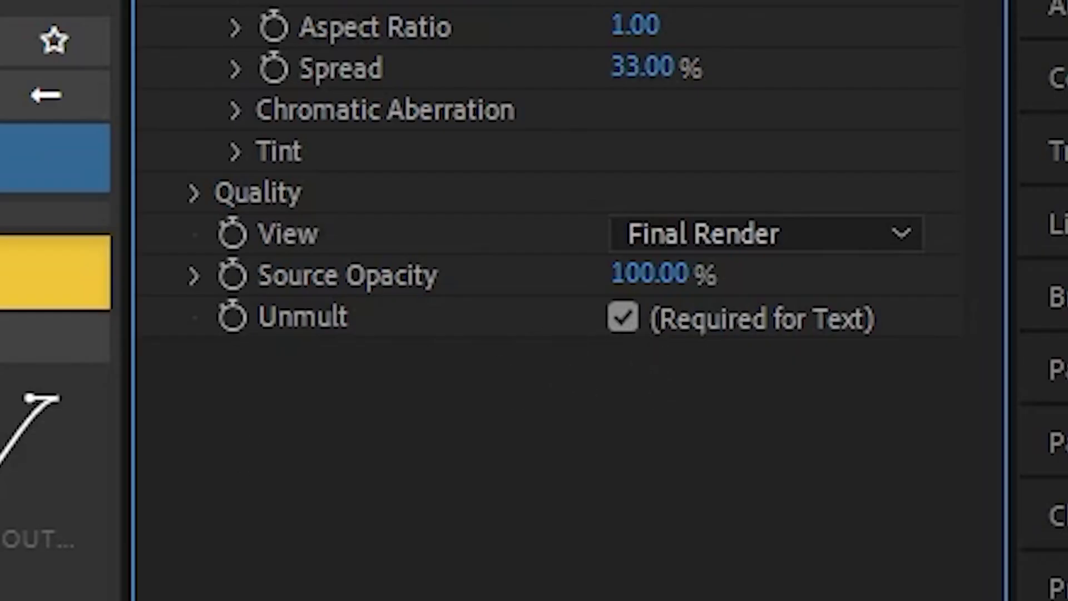
click(477, 415)
key(space)
key(space)
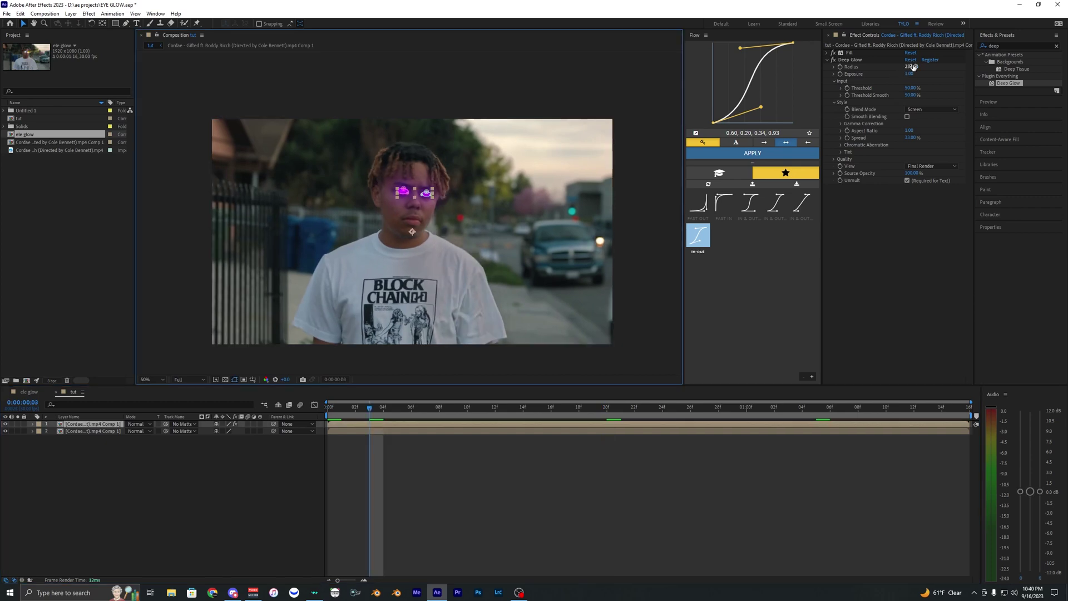
- Reduce the Deep Glow Radius to about 189, raise its Exposure slightly, and preview the glow
drag(913, 66, 896, 67)
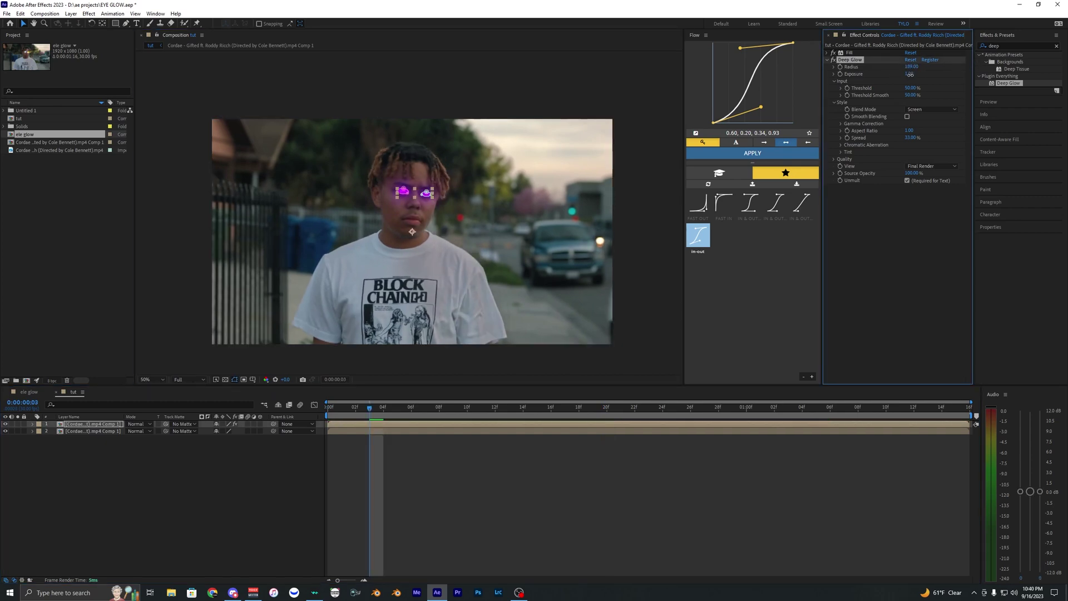
scroll(411, 222, down, 4)
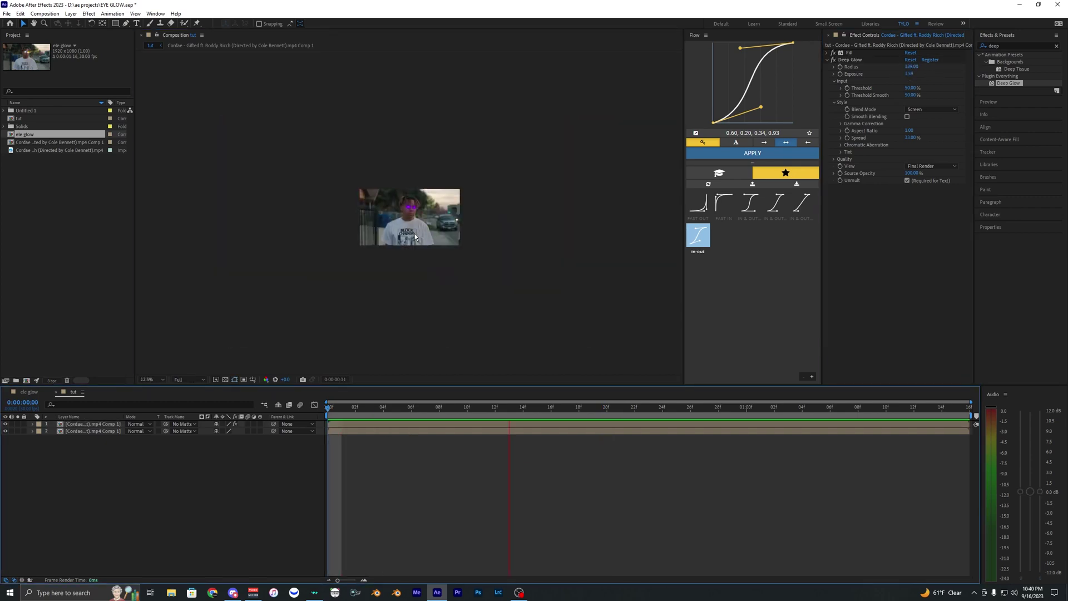
scroll(414, 221, up, 2)
scroll(414, 220, up, 2)
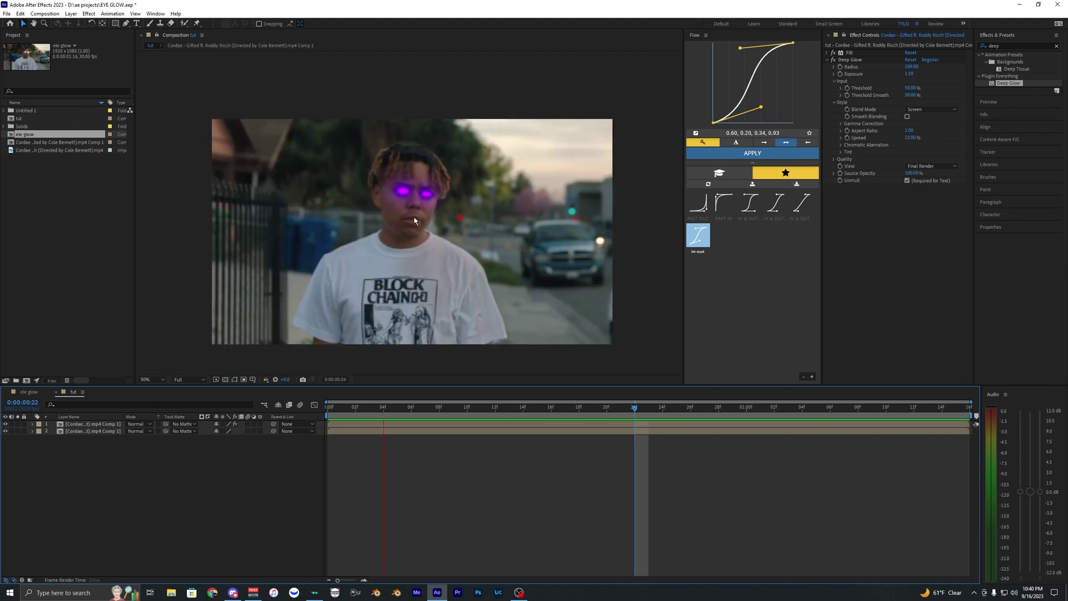
drag(383, 407, 346, 397)
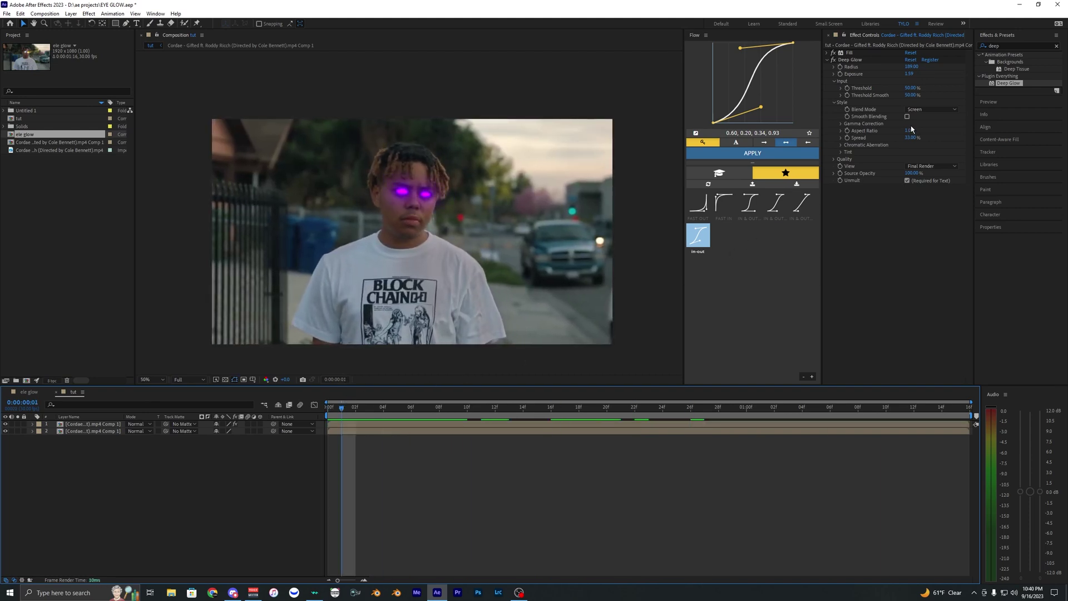
- Search the effects for "shine" and apply Shine below Deep Glow on the upper masked layer
click(1019, 46)
key(BackSpace)
key(BackSpace)
key(BackSpace)
key(BackSpace)
text(shine)
drag(1002, 62, 1003, 66)
drag(850, 288, 874, 206)
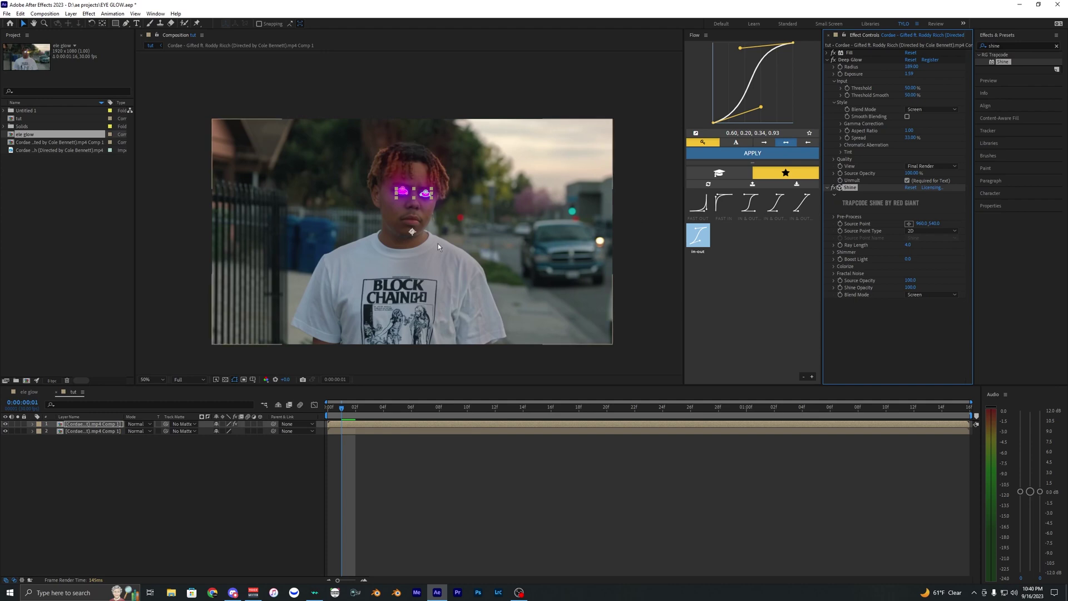
- Move Shine's source point just beside the eyes and change its Colorize setting so the rays turn purple
drag(412, 232, 388, 192)
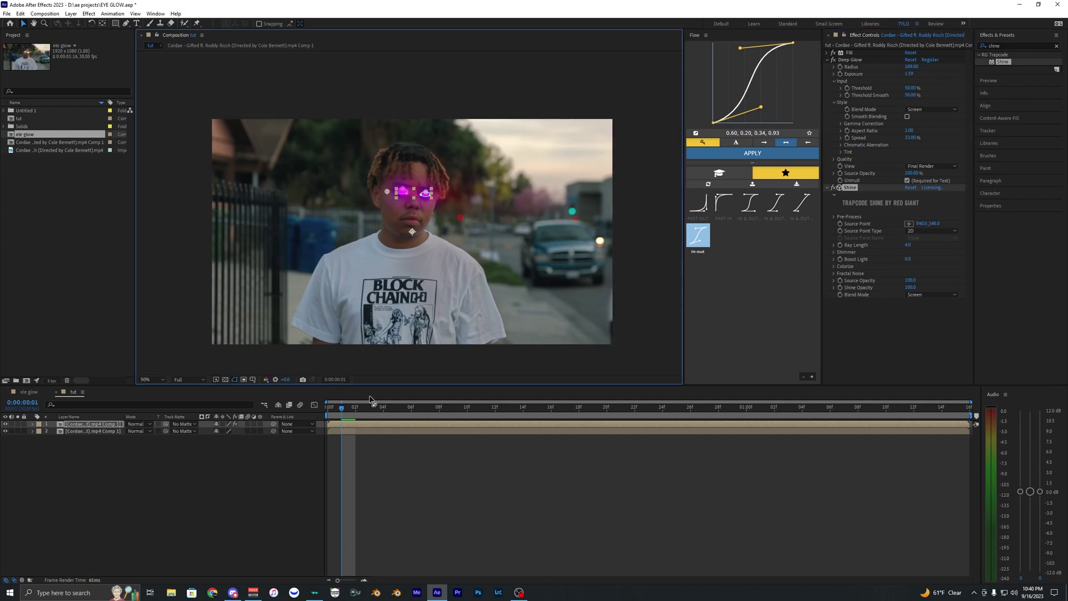
drag(342, 408, 370, 413)
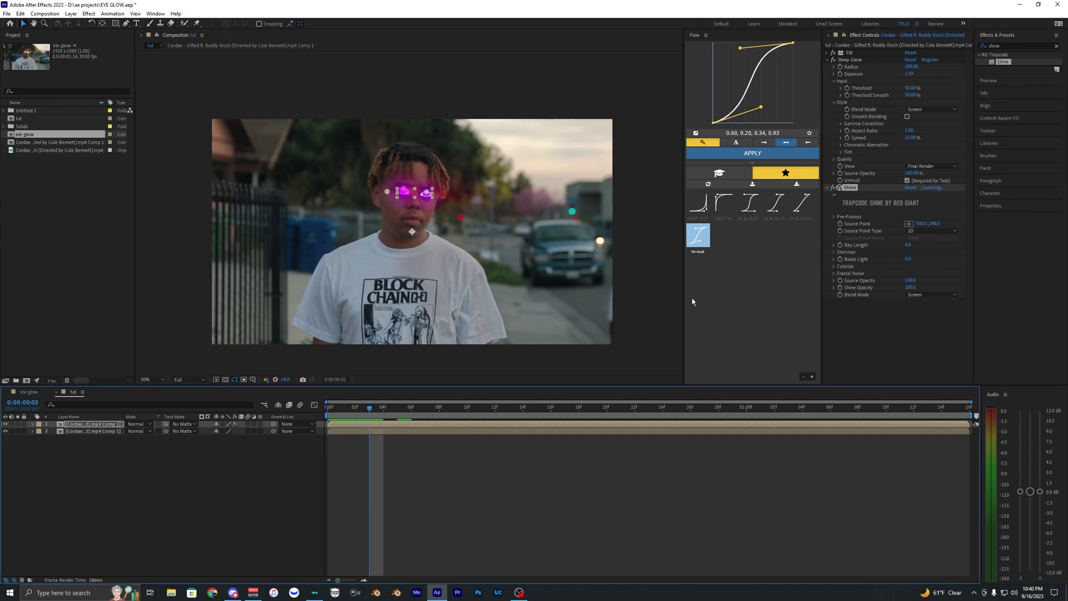
click(834, 267)
click(923, 273)
click(946, 242)
click(834, 267)
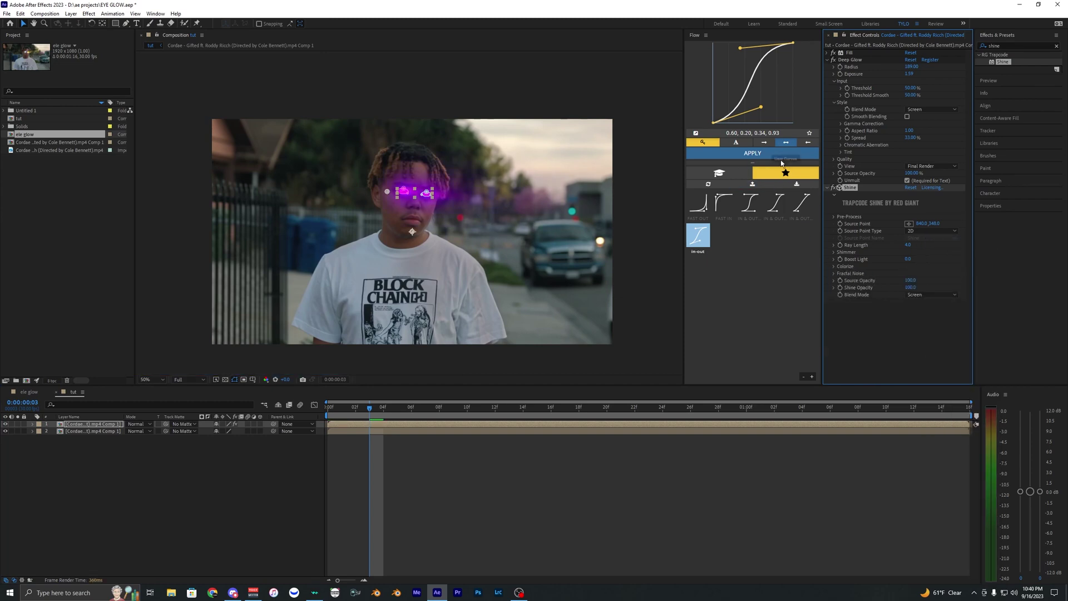
- Nudge Shine's source point slightly closer to the eyes and preview the rays from the first frame
click(874, 51)
click(850, 188)
drag(387, 191, 388, 193)
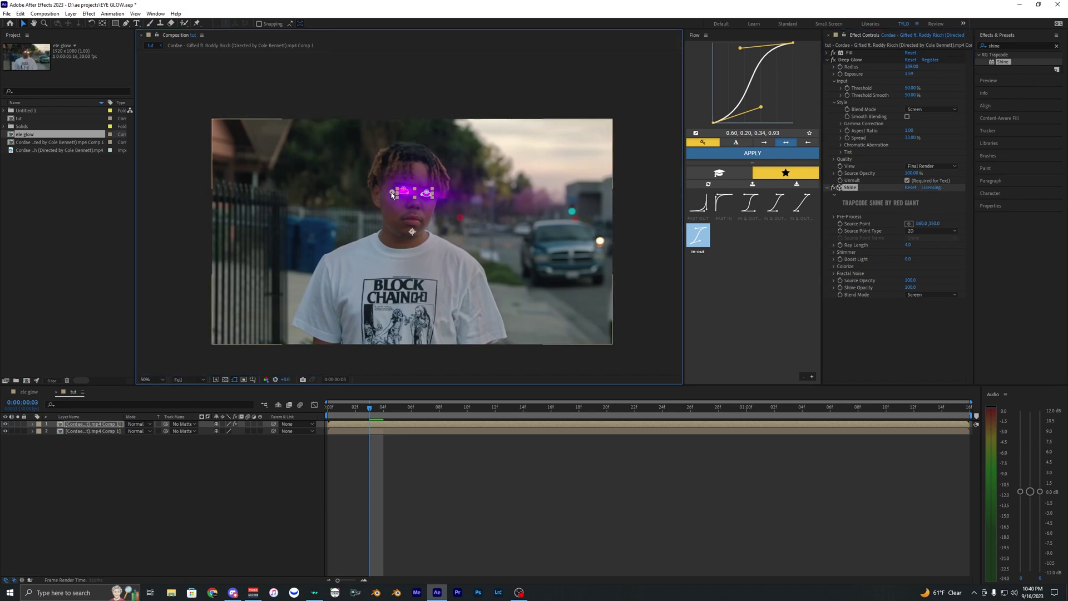
key(Home)
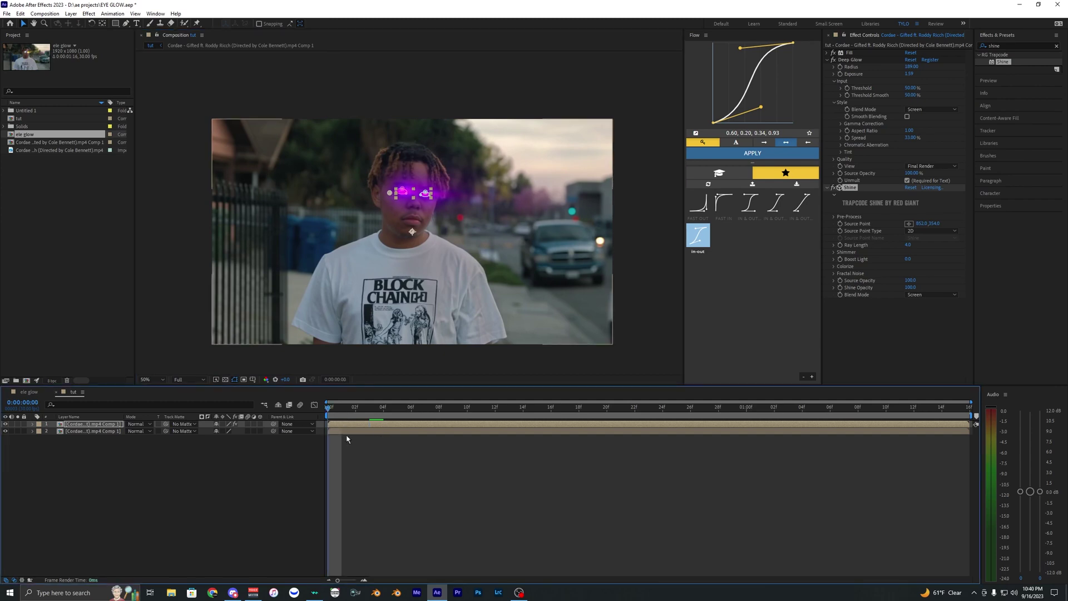
key(space)
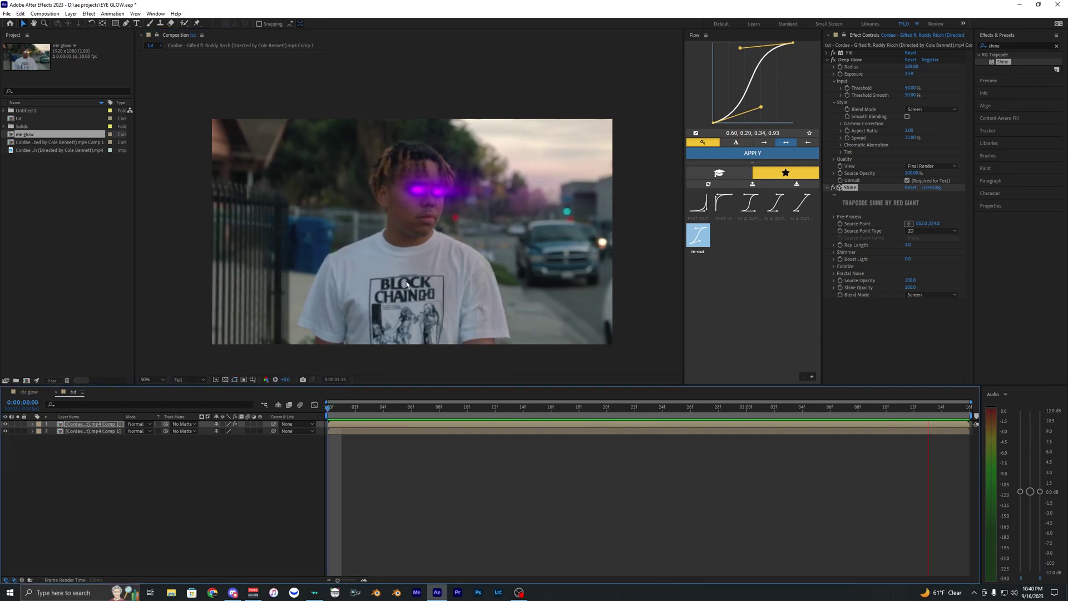
- Raise Shine's Ray Length to between 9 and 10 and preview the longer rays from the first frame
drag(908, 245, 929, 241)
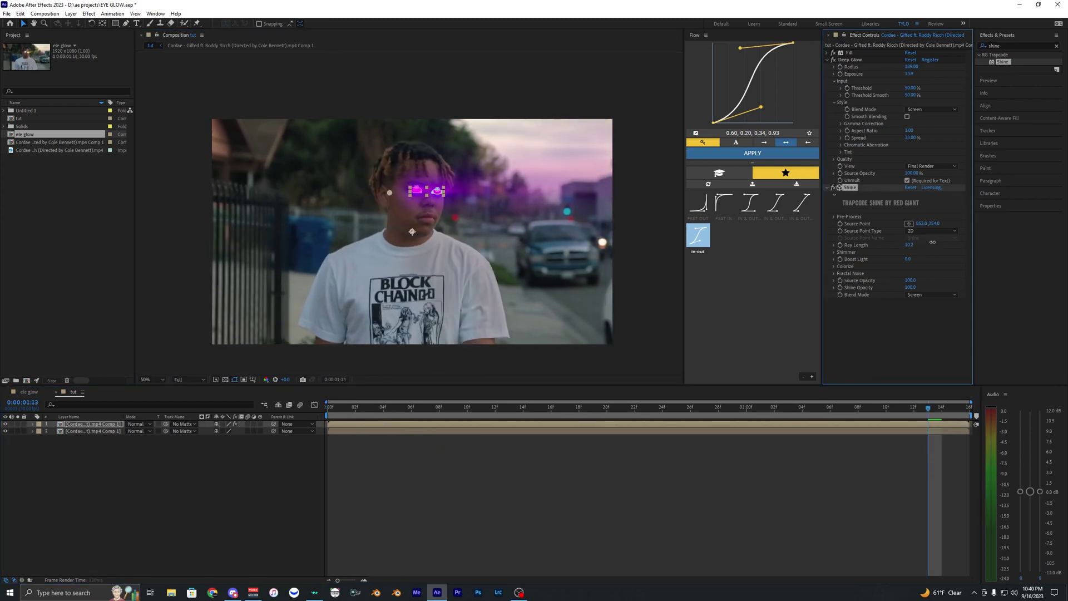
click(329, 409)
key(space)
scroll(426, 252, down, 1)
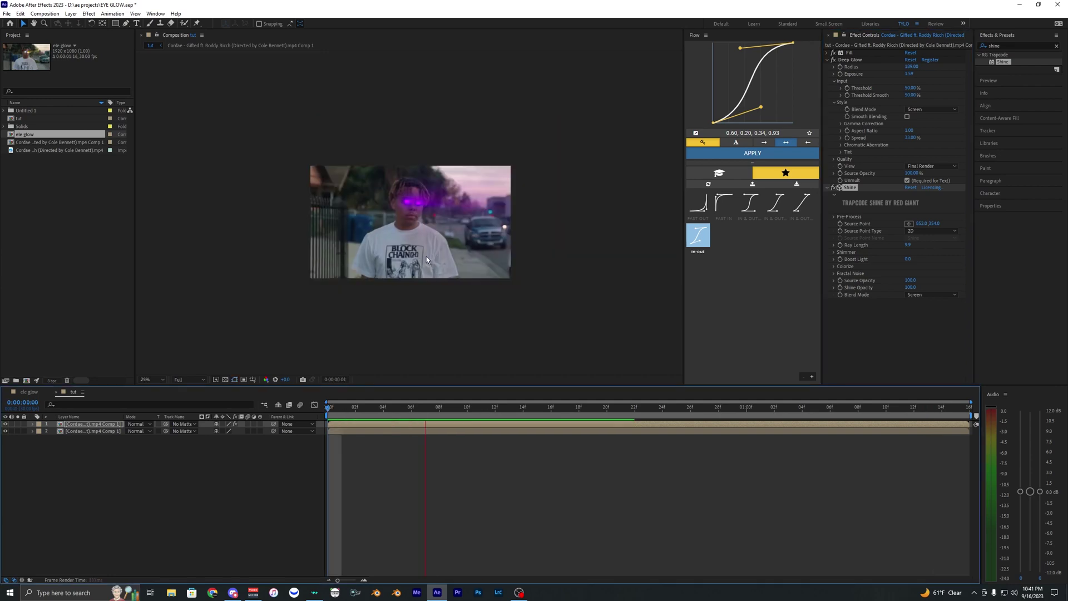
key(period)
key(period)
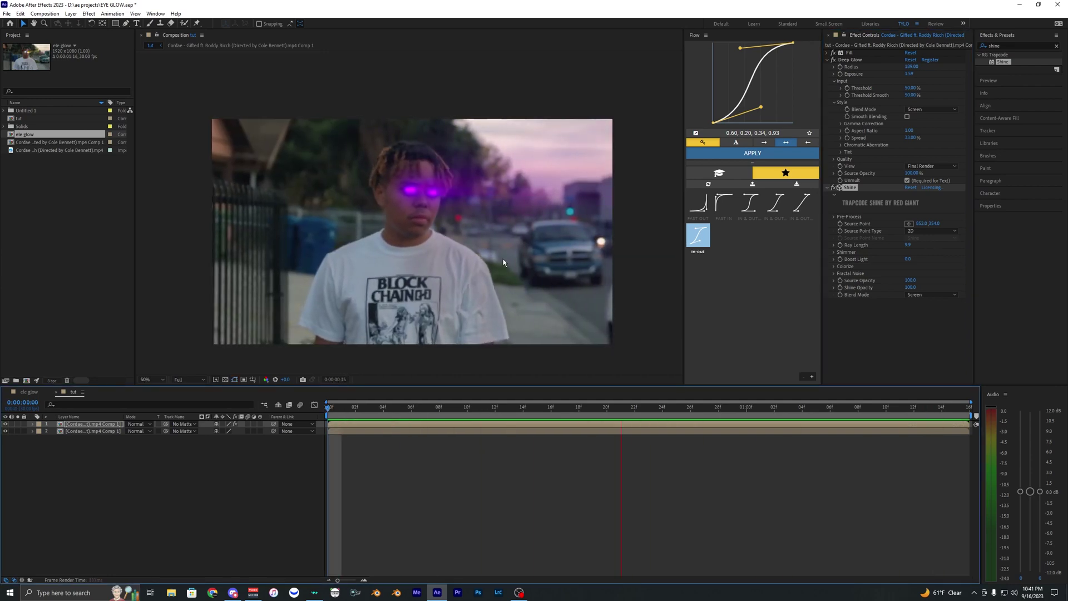
- Disable and collapse Shine, and apply the S_Rays effect below it on the upper masked layer
click(833, 188)
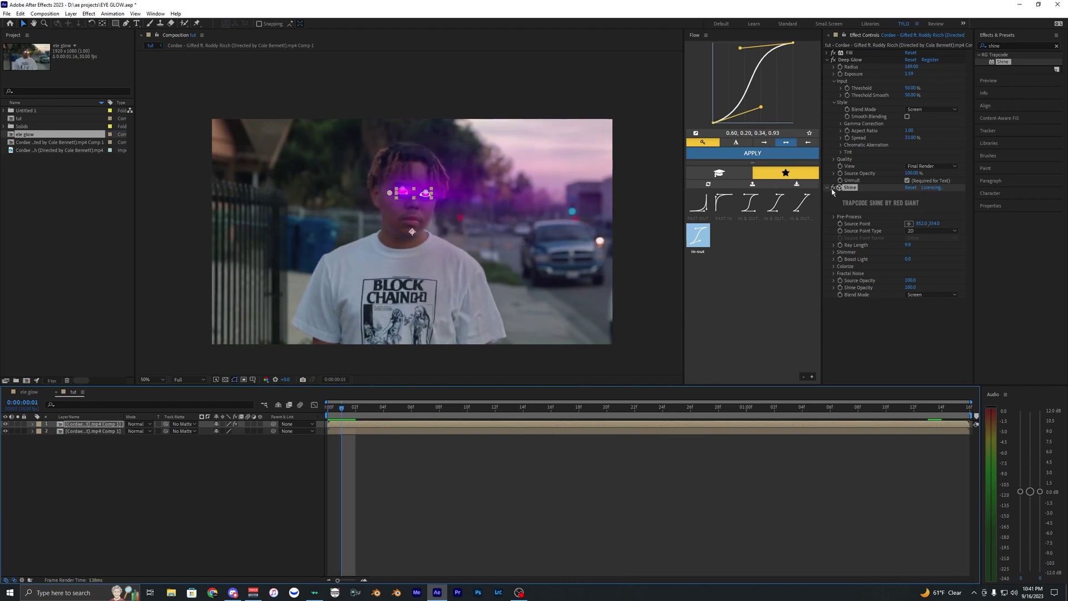
click(833, 188)
click(1019, 44)
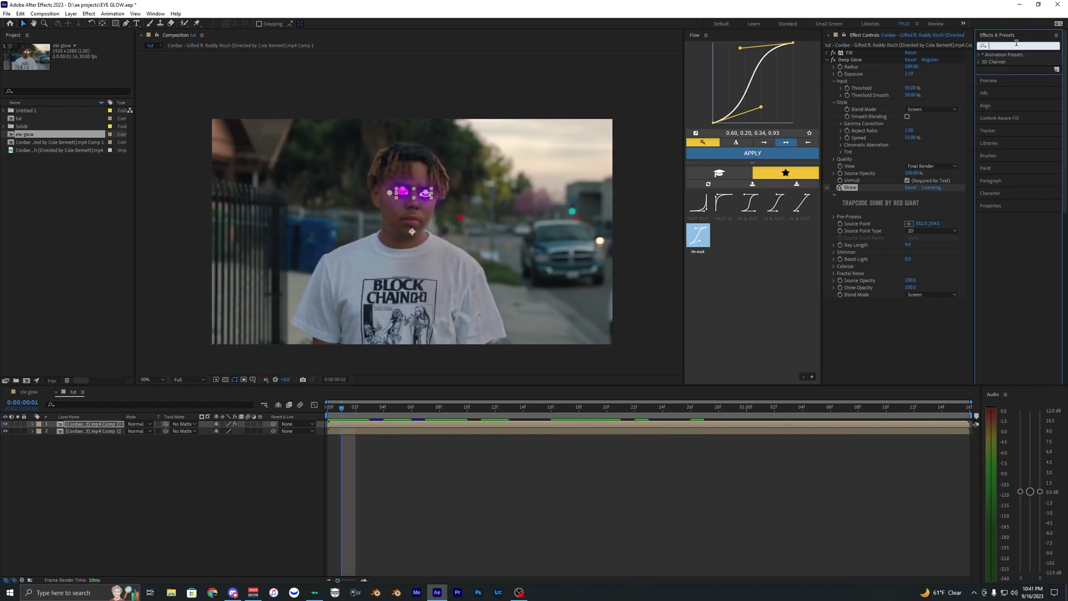
key(BackSpace)
text(rays)
click(1014, 261)
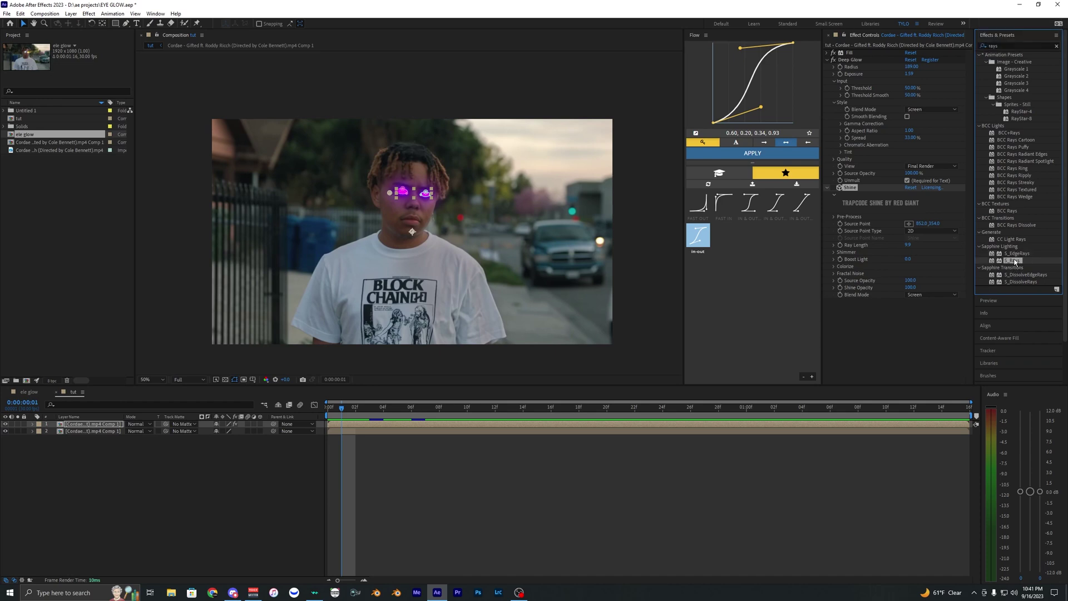
drag(962, 275, 832, 190)
scroll(845, 162, up, 3)
click(828, 156)
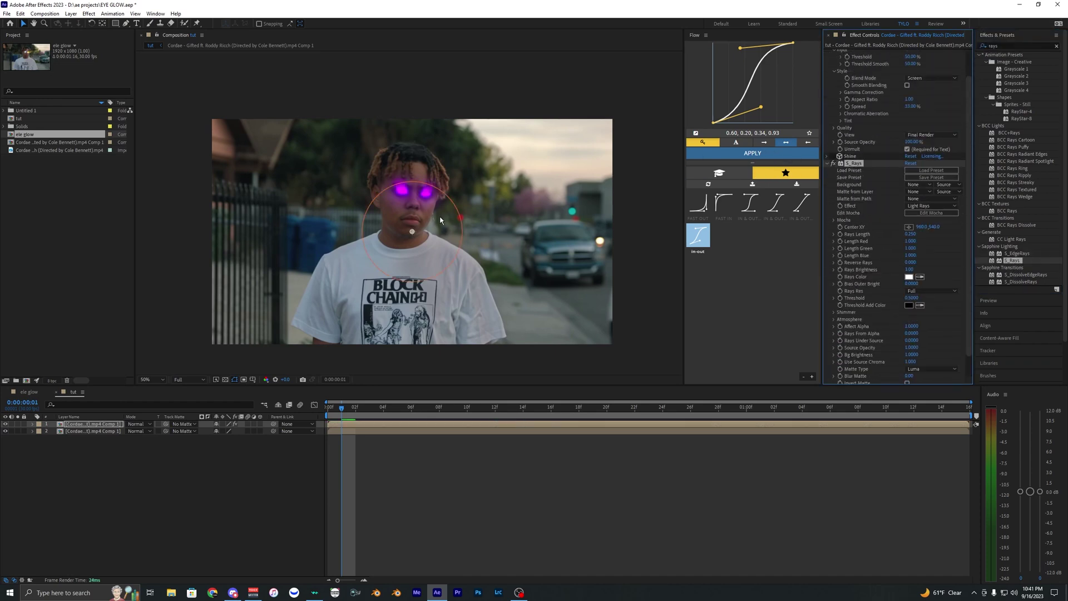
- Move the S_Rays center just beside the eyes, and set Rays Length to 1 and Rays Brightness to 3
drag(412, 232, 384, 193)
drag(906, 234, 945, 234)
click(388, 199)
drag(909, 282, 932, 283)
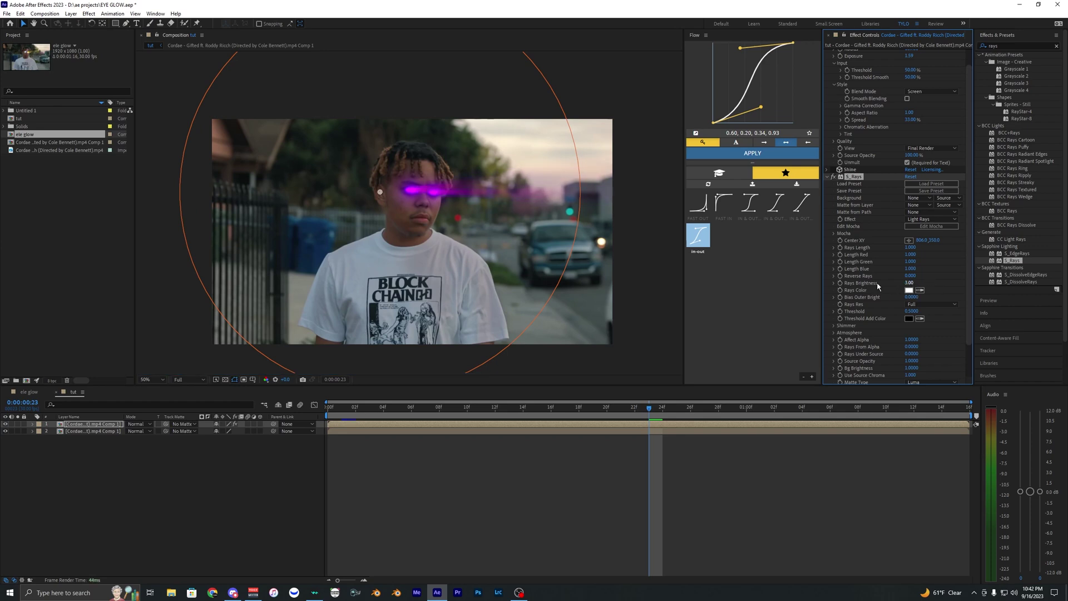
- Preview the S_Rays light from the start of the clip and check it at 0:00:00:18
key(comma)
key(period)
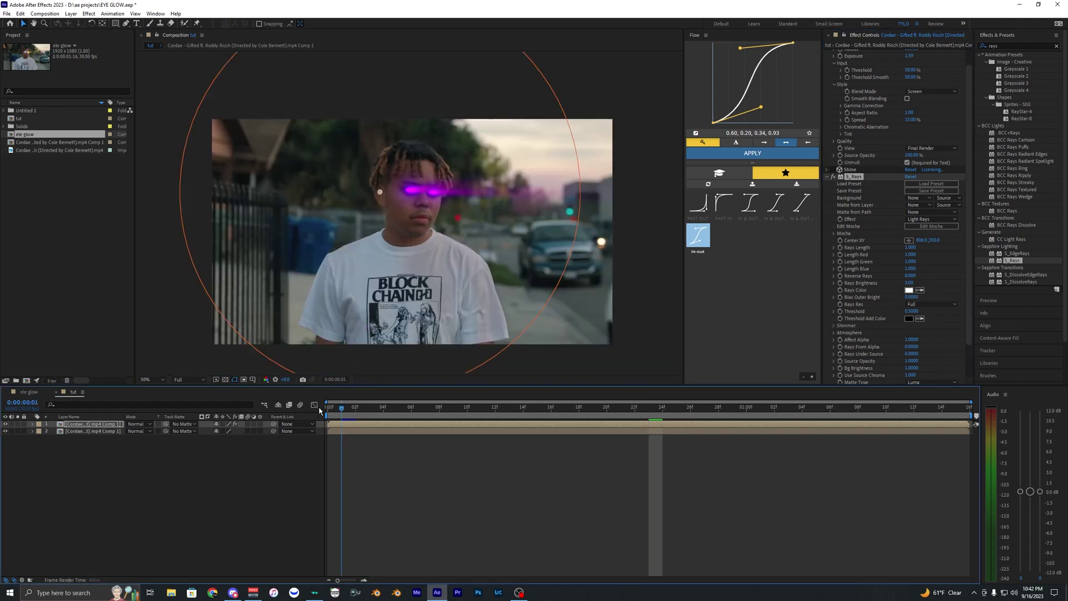
drag(327, 407, 577, 382)
click(579, 407)
scroll(863, 214, up, 1)
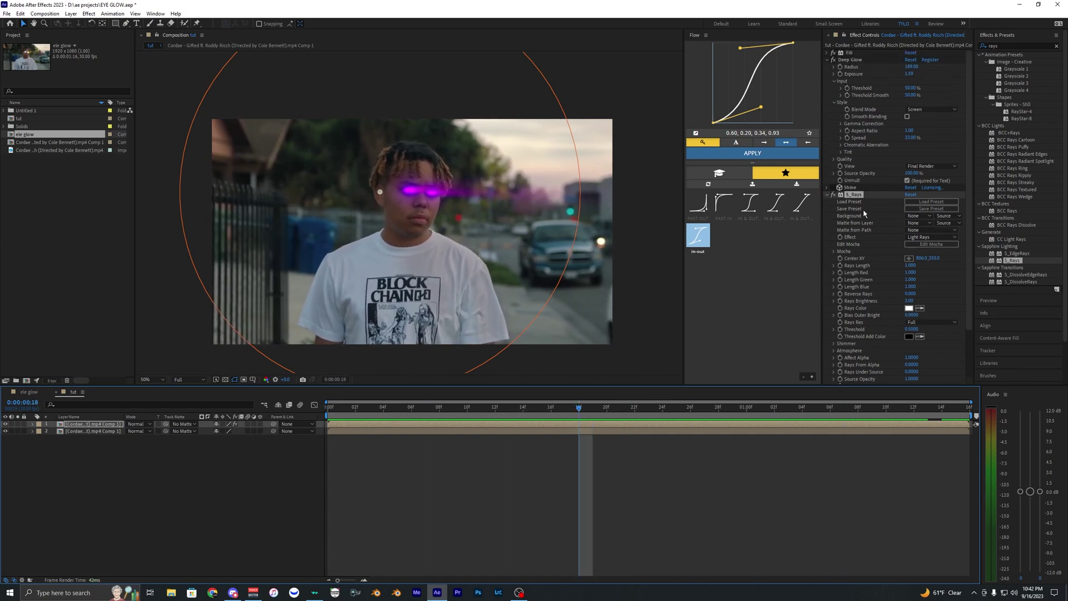
- Collapse the S_Rays and Deep Glow settings, and apply the S_PsykoStripes effect between Fill and Deep Glow
click(828, 195)
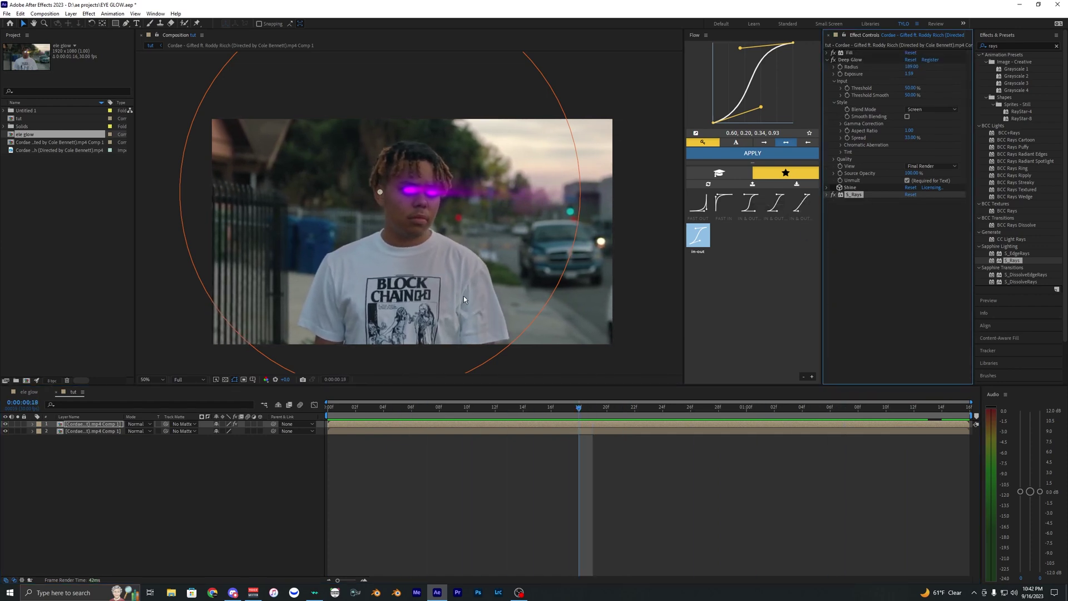
click(827, 60)
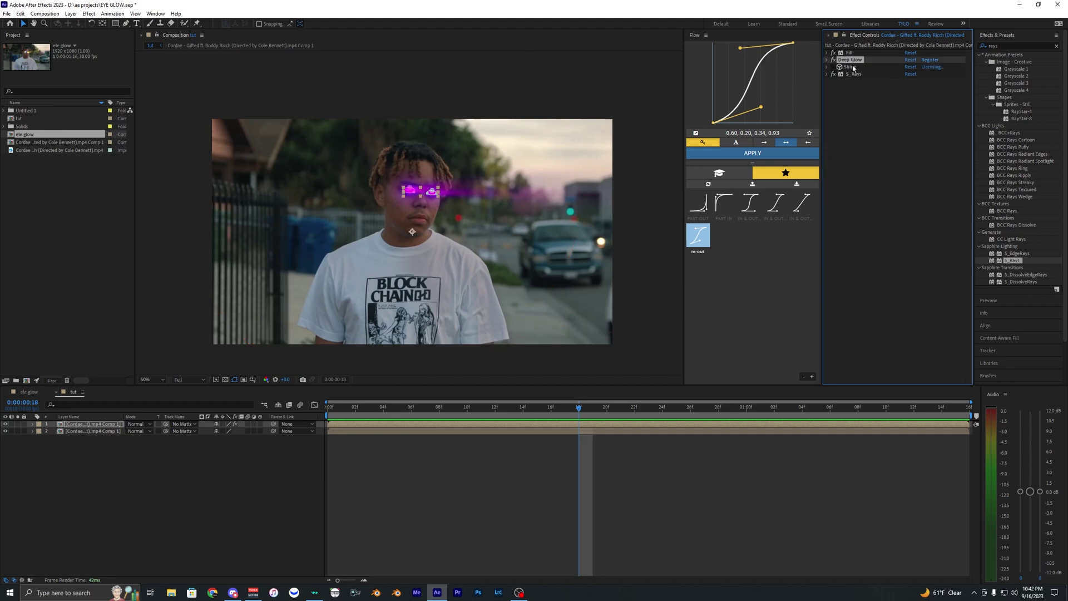
click(1000, 46)
text(psy)
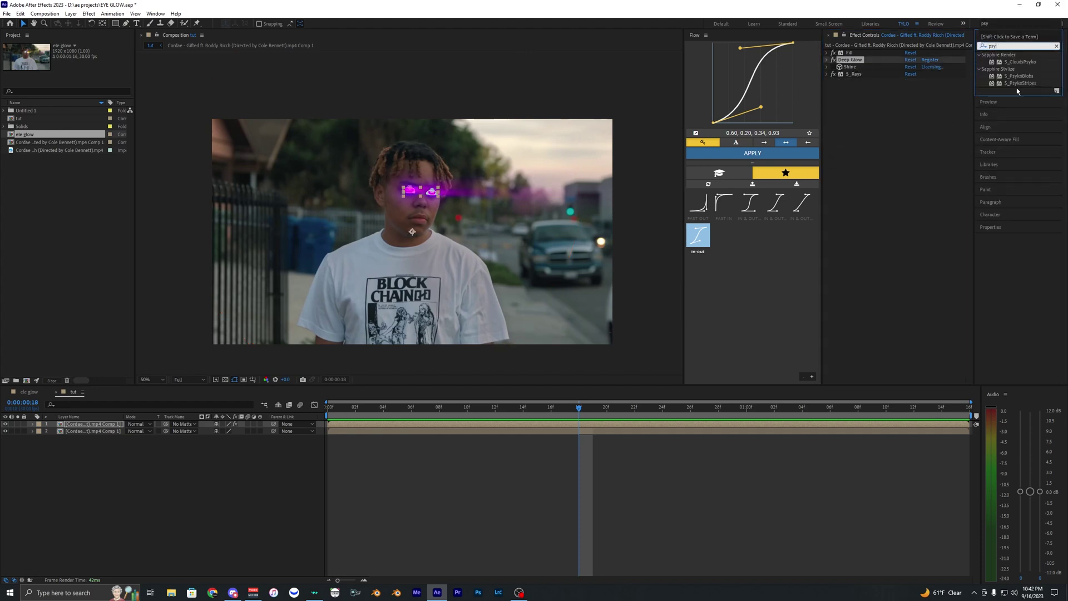
click(1020, 85)
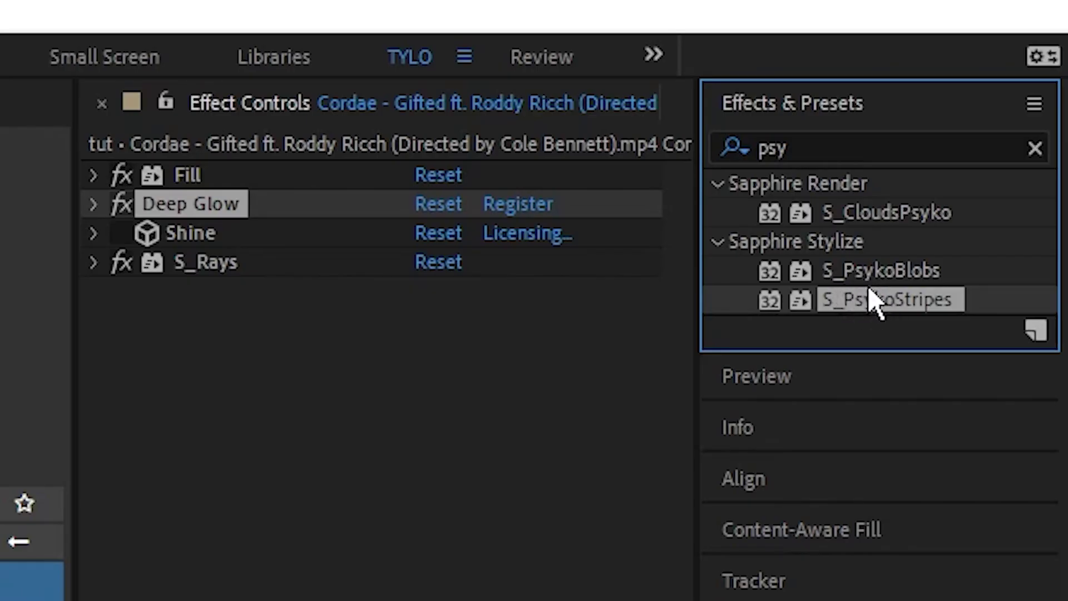
click(217, 272)
click(210, 306)
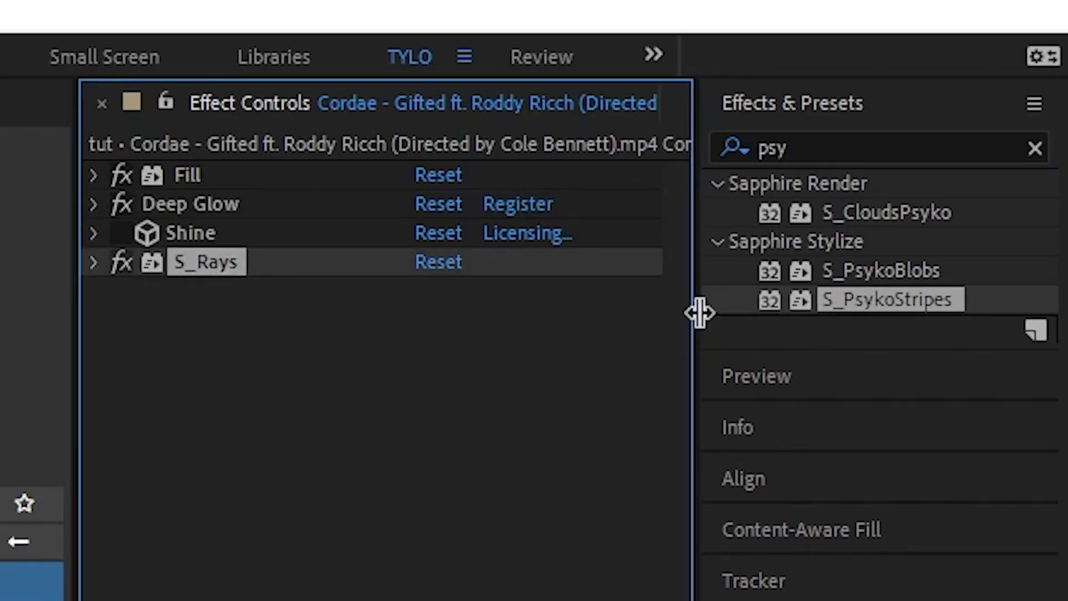
click(846, 327)
drag(887, 303, 228, 209)
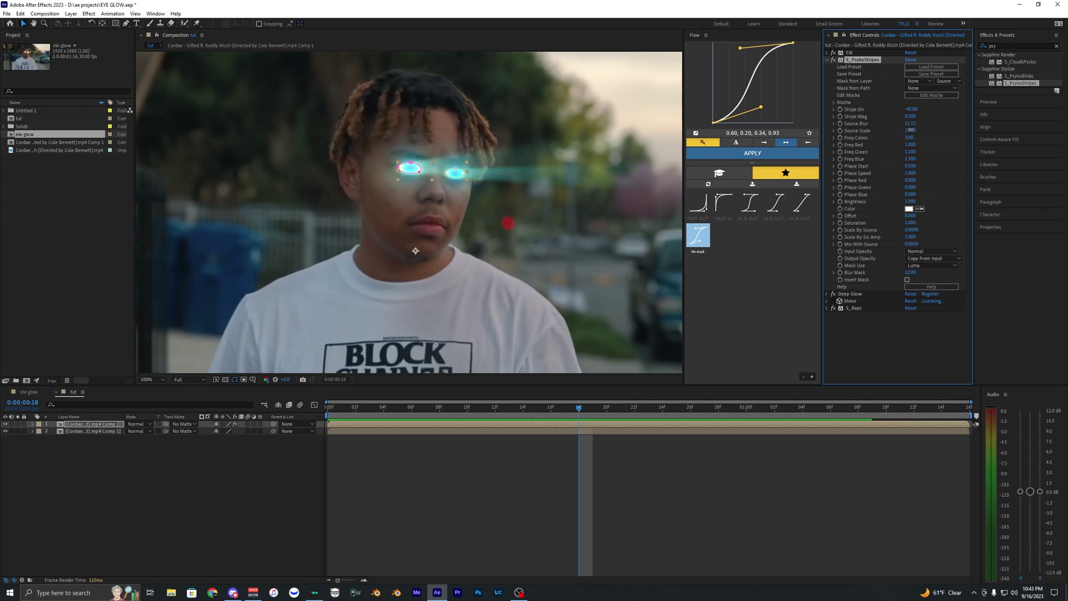
- Set S_PsykoStripes' Source Blur to 0, Source Scale to 1.39 and Phase Speed to 0.7, and swap S_Rays for Shine
drag(911, 130, 909, 174)
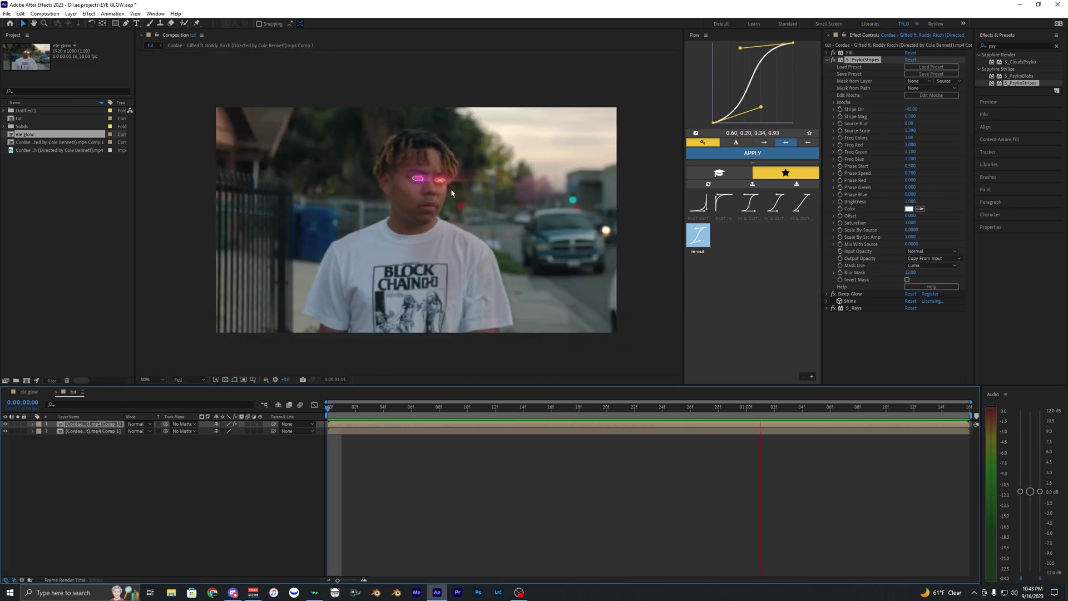
click(834, 308)
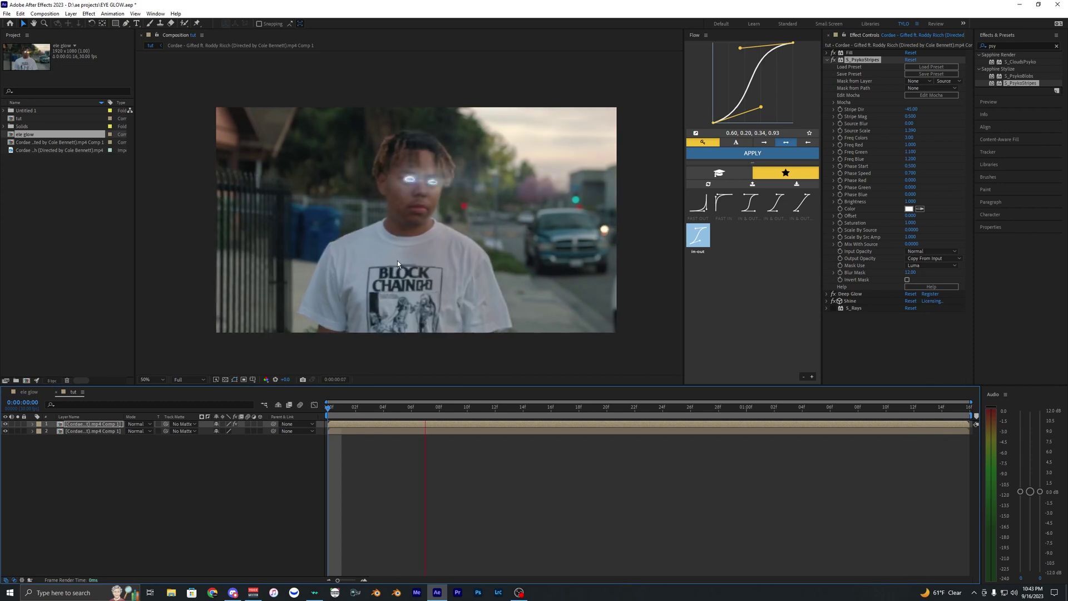
scroll(399, 259, down, 2)
scroll(421, 243, up, 2)
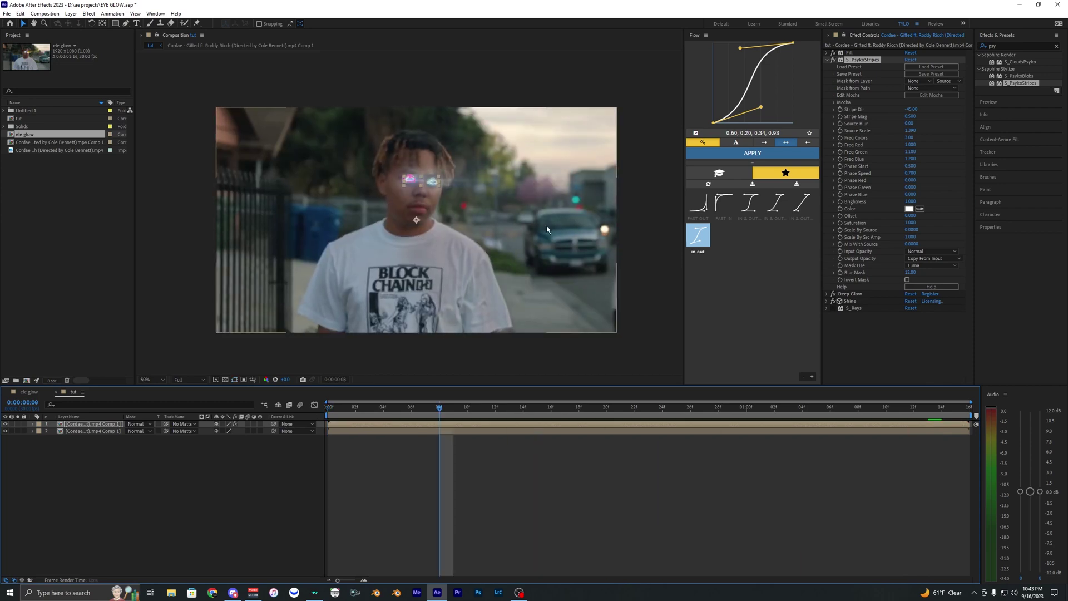
drag(910, 131, 911, 132)
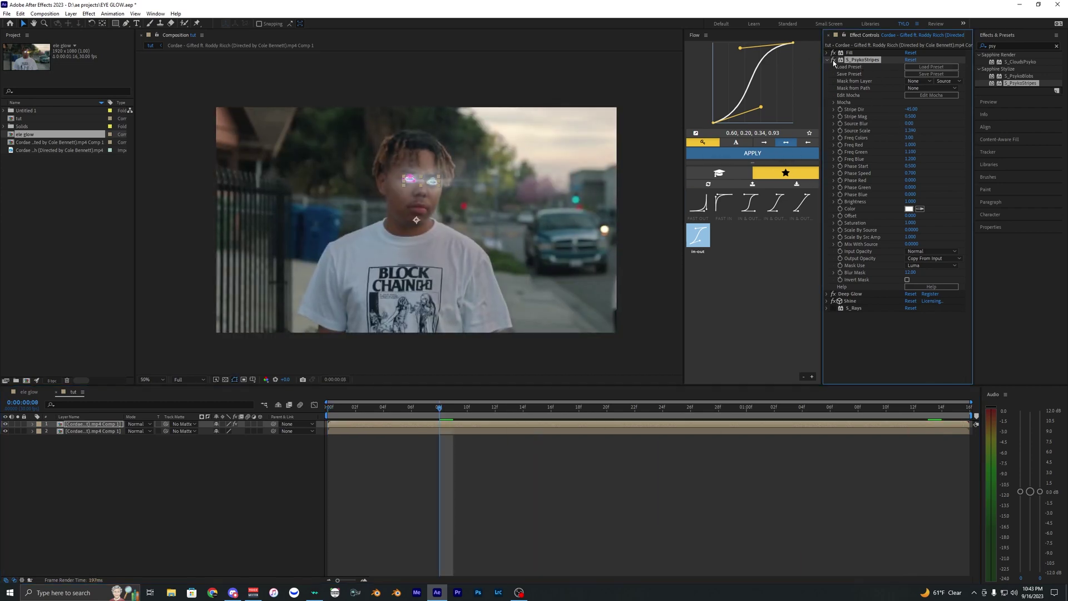
- Disable S_PsykoStripes and preview the purple Shine rays from the first frame
click(834, 59)
click(332, 410)
key(space)
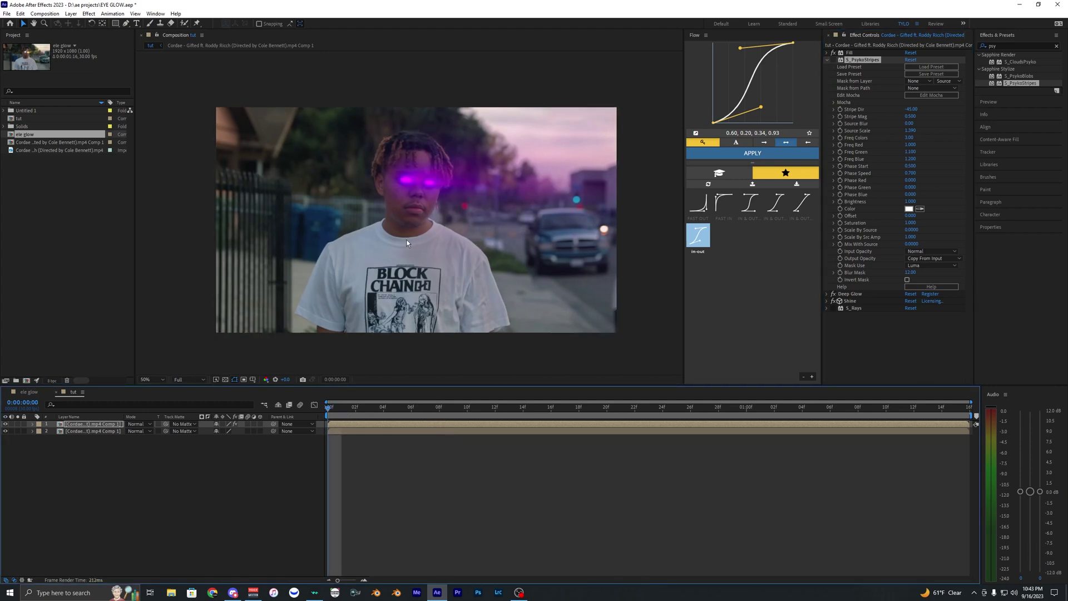
- Show the upper masked layer's Opacity and keyframe it at 100% at 0:00:00:11
scroll(413, 250, down, 2)
key(t)
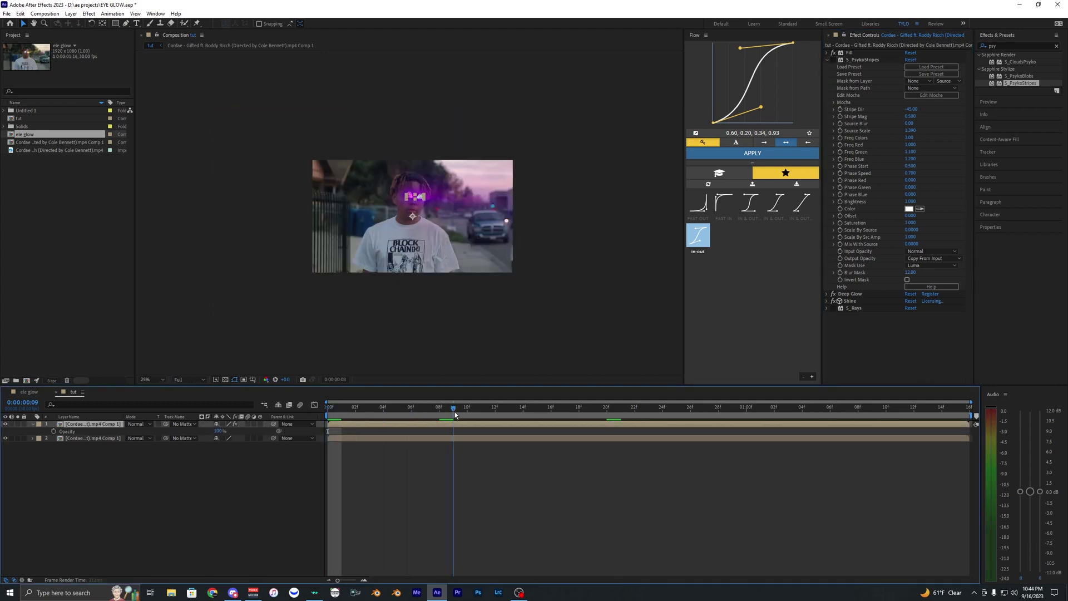
mouse_move(464, 414)
mouse_down()
mouse_move(328, 413)
mouse_move(482, 413)
mouse_up()
scroll(398, 284, up, 2)
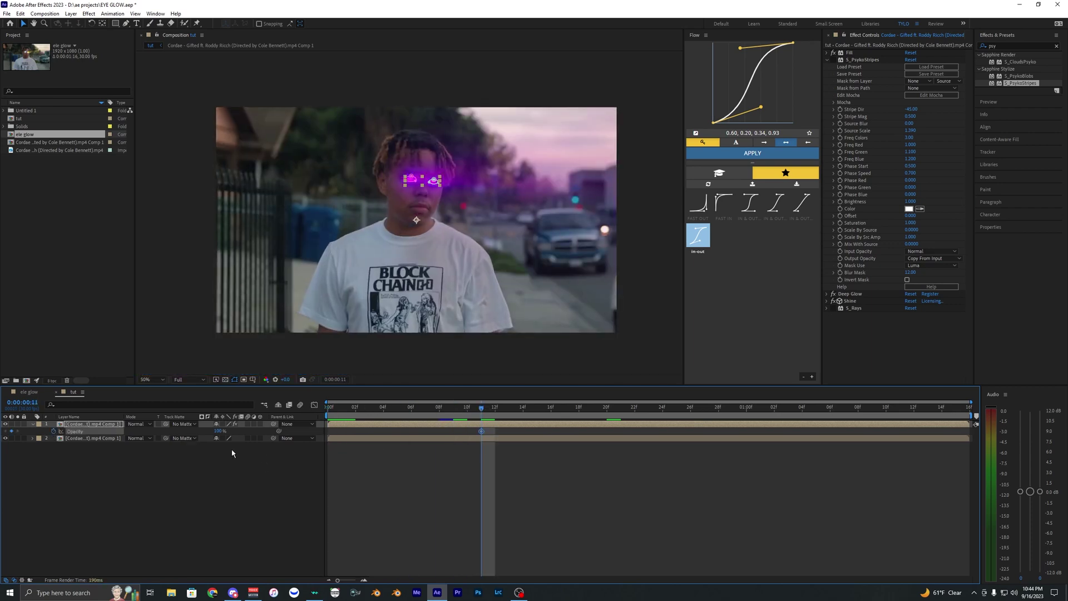
click(302, 476)
- Keyframe the upper masked layer's Opacity at 0% on the first frame and preview the fade-in
click(335, 415)
click(341, 424)
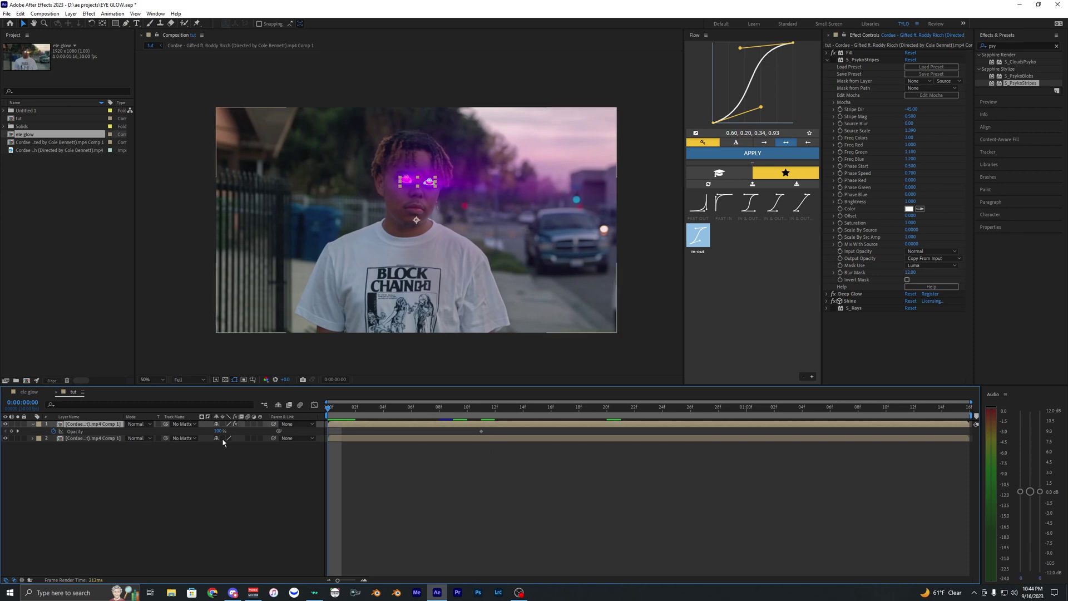
click(228, 452)
click(374, 426)
key(space)
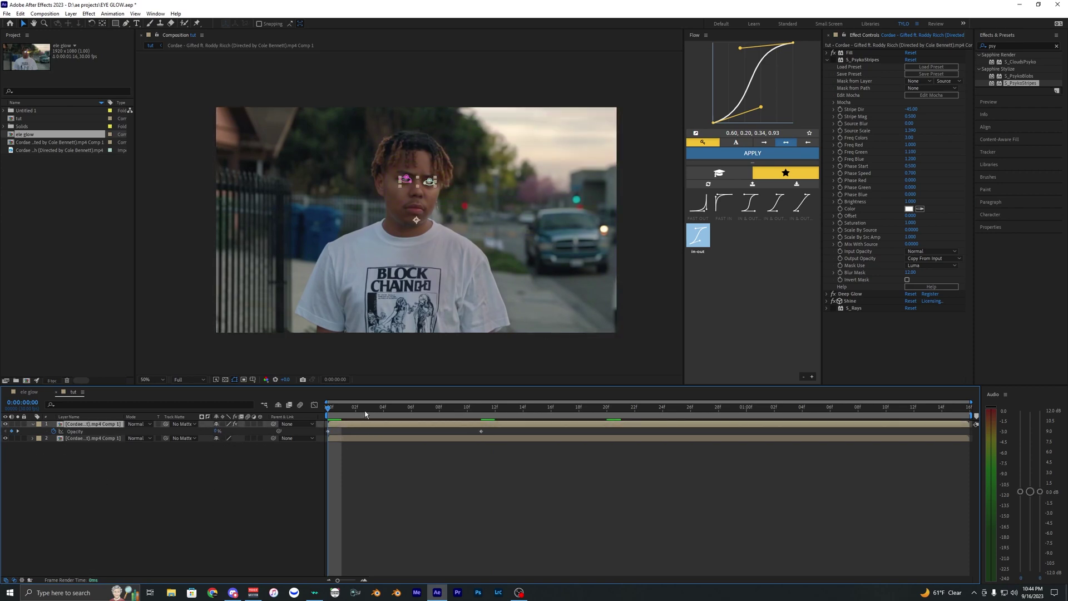